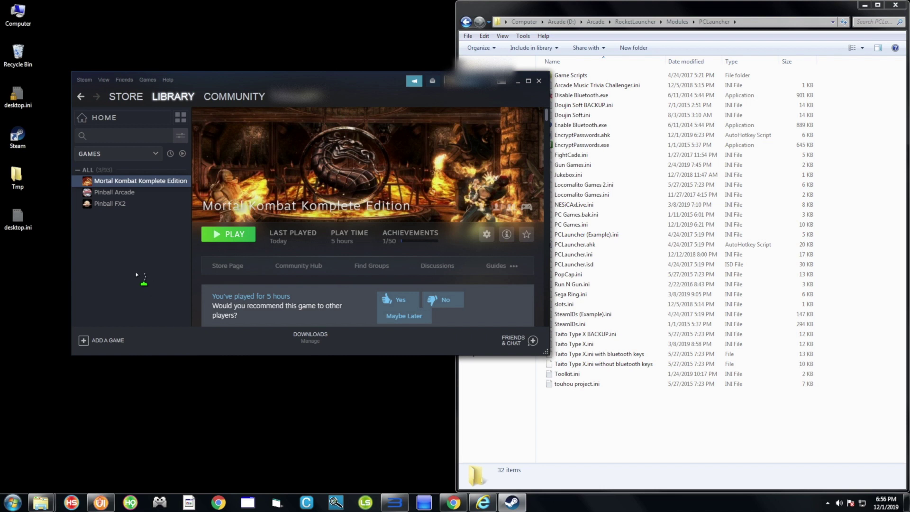
Add a desktop shortcut for Mortal Kombat Komplete Edition from Steam's Manage menu, then select it
right_click(144, 183)
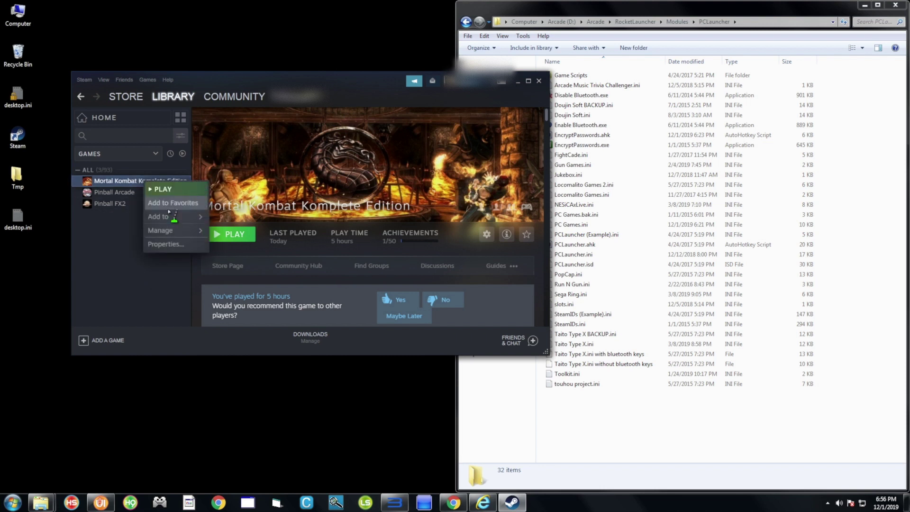
mouse_move(175, 230)
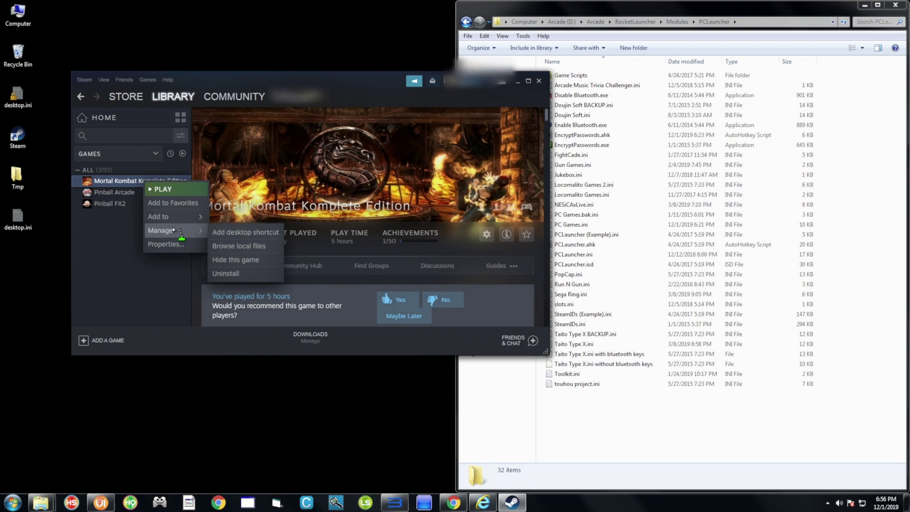
left_click(239, 232)
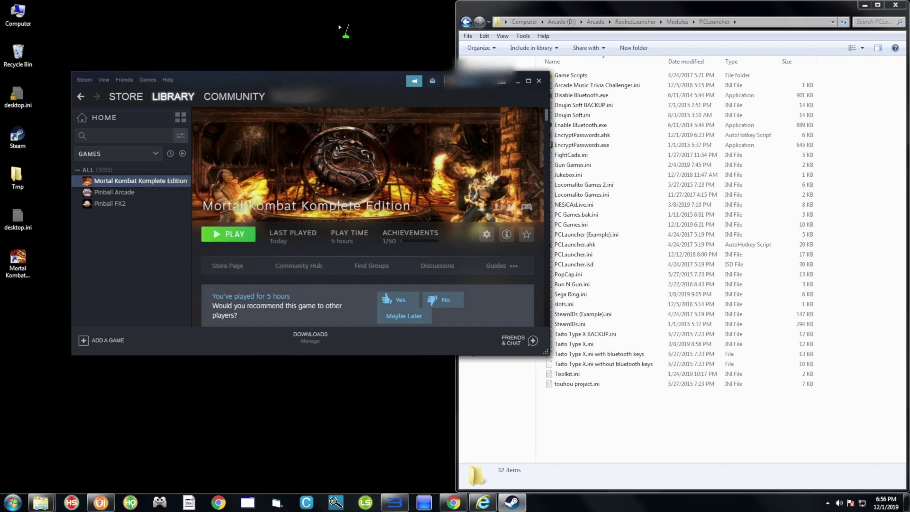
left_click(30, 284)
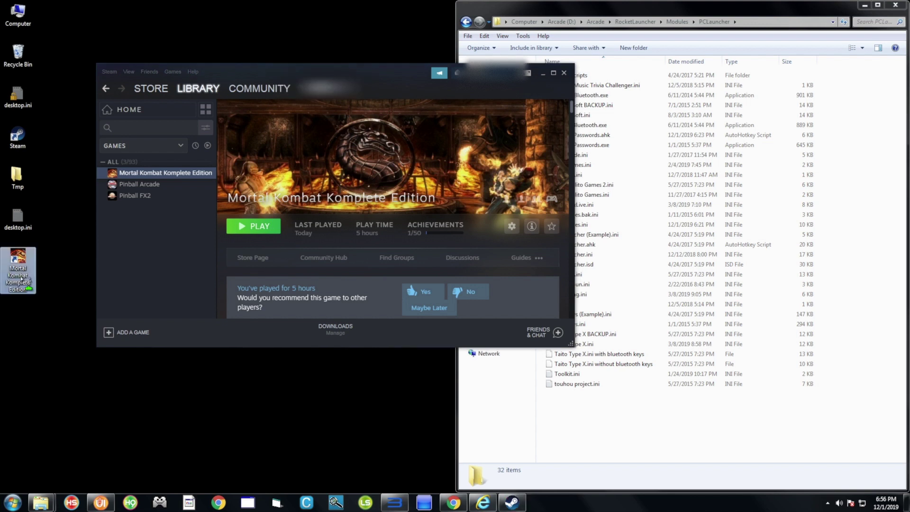
Inspect the shortcut's Properties URL steam://rungameid/237110, picking out game ID 237110
right_click(12, 279)
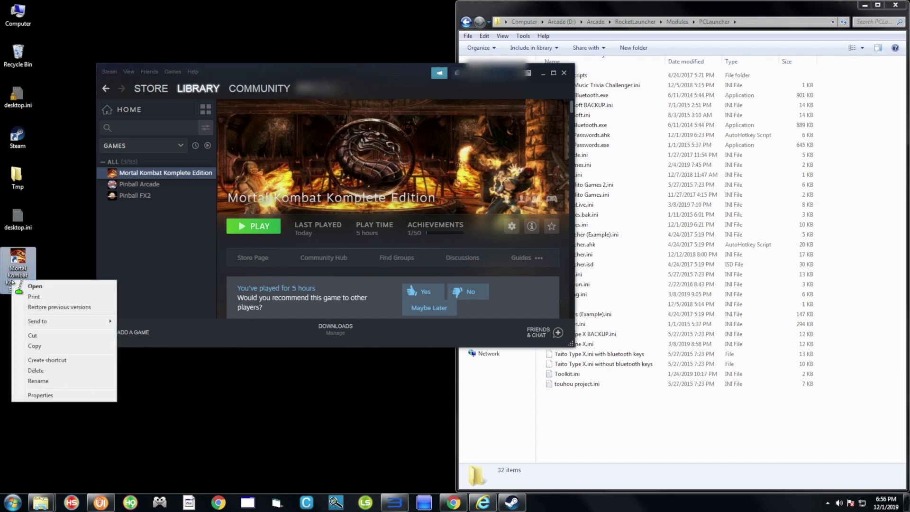
left_click(40, 395)
left_click(130, 300)
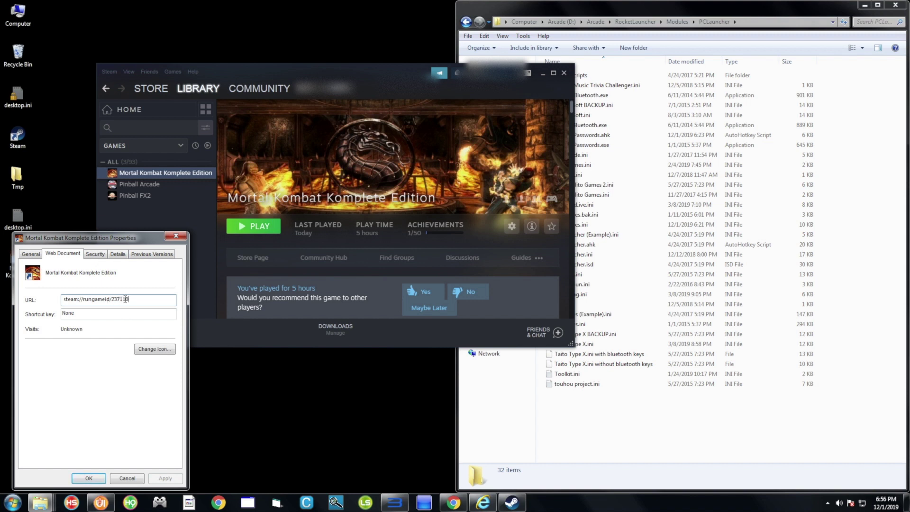
double_click(124, 299)
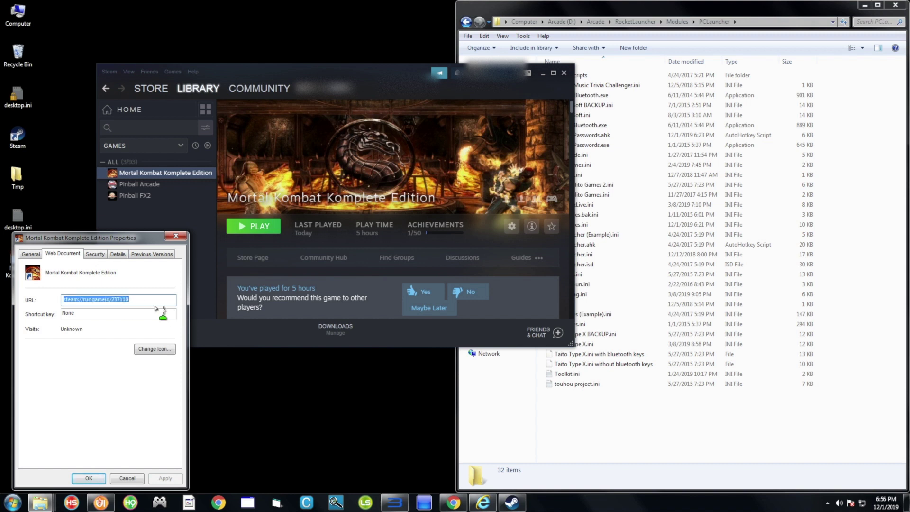
left_click(111, 304)
double_click(114, 299)
left_click(146, 298)
left_click_drag(140, 237, 156, 184)
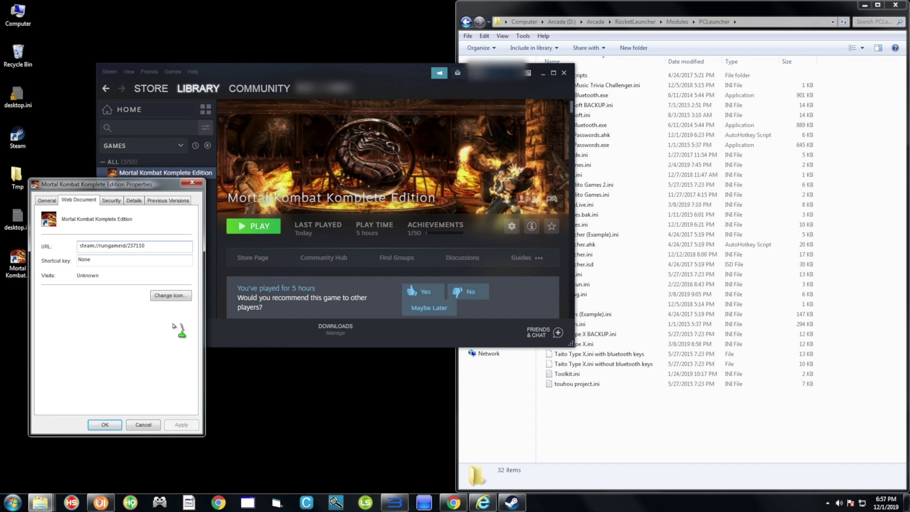
left_click(13, 501)
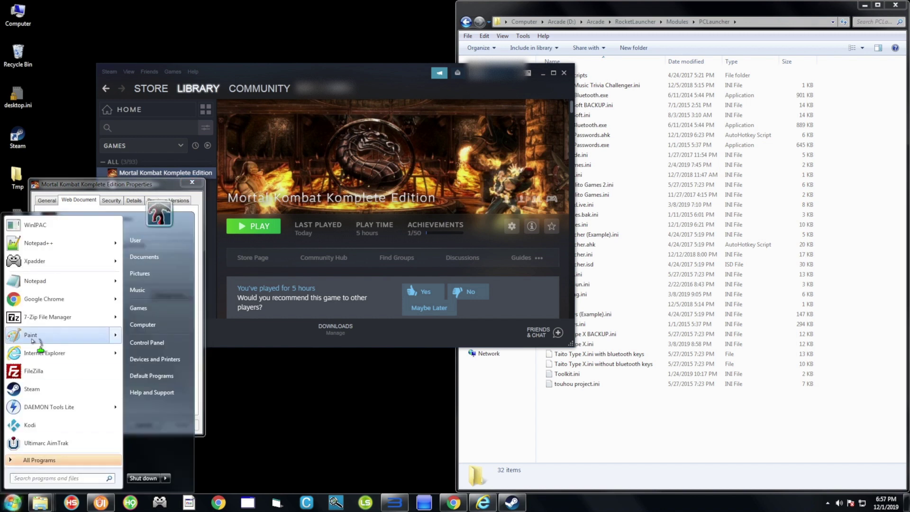
Launch Notepad++ and open D:\Arcade\Databases\PC GAMES\PC GAMES.xml
left_click(40, 244)
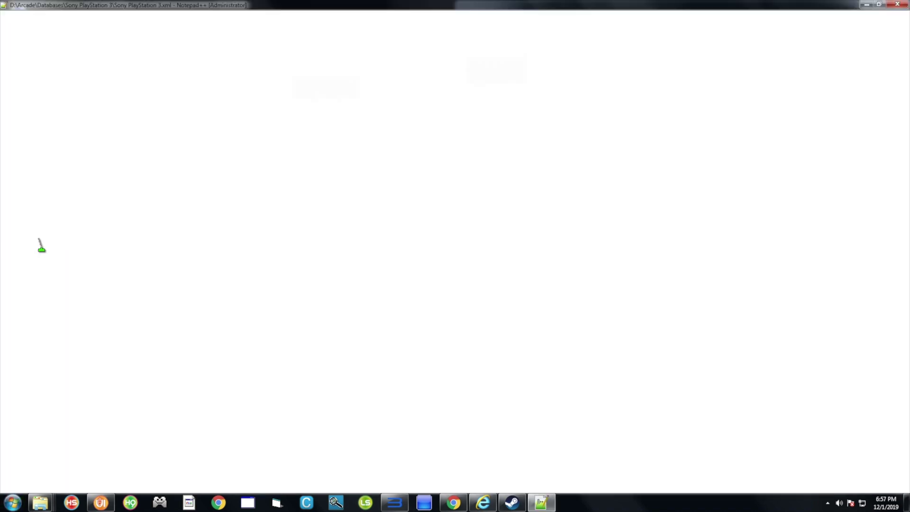
left_click(9, 15)
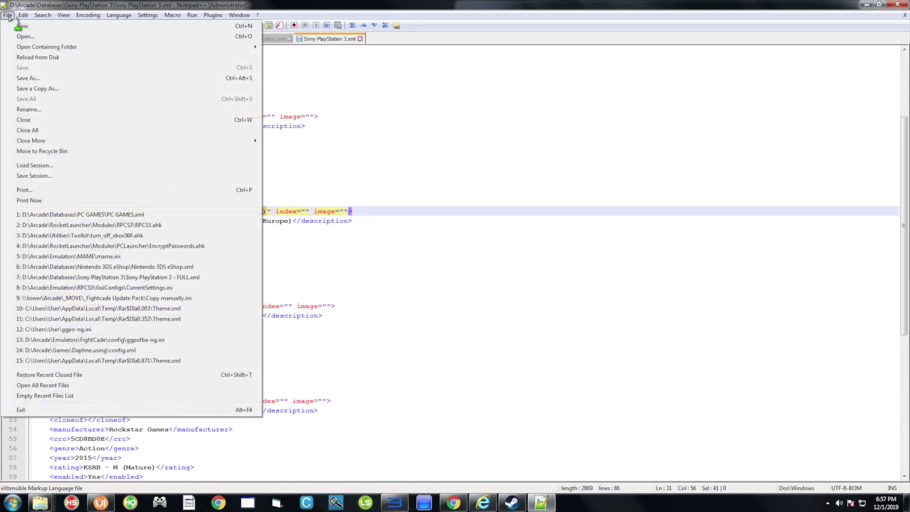
left_click(20, 34)
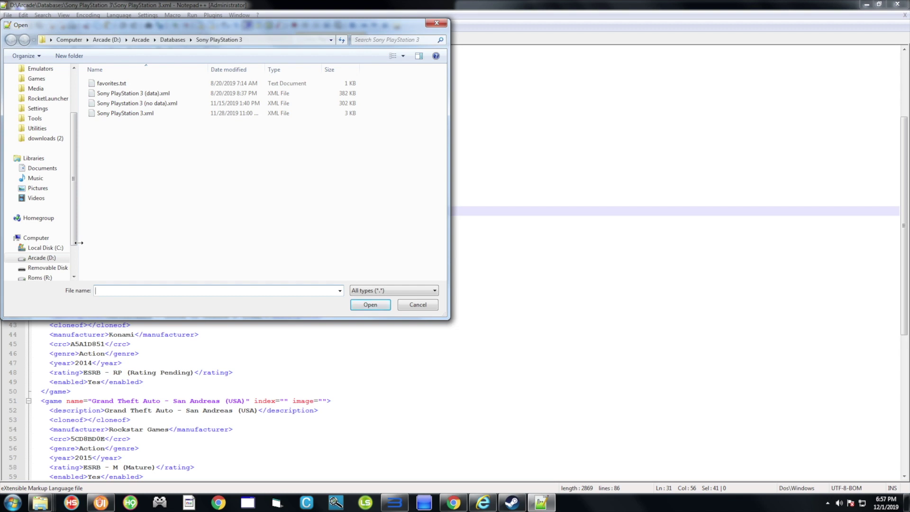
scroll(75, 156, "up", 3)
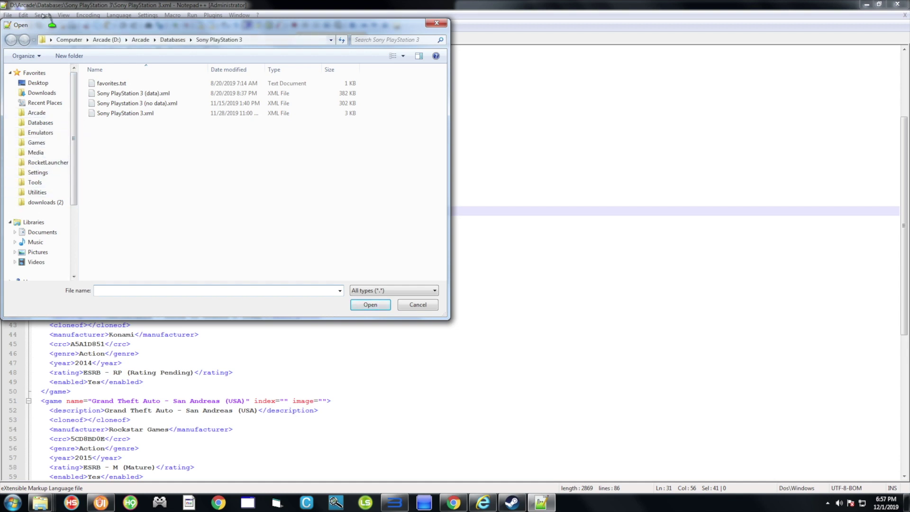
left_click(40, 124)
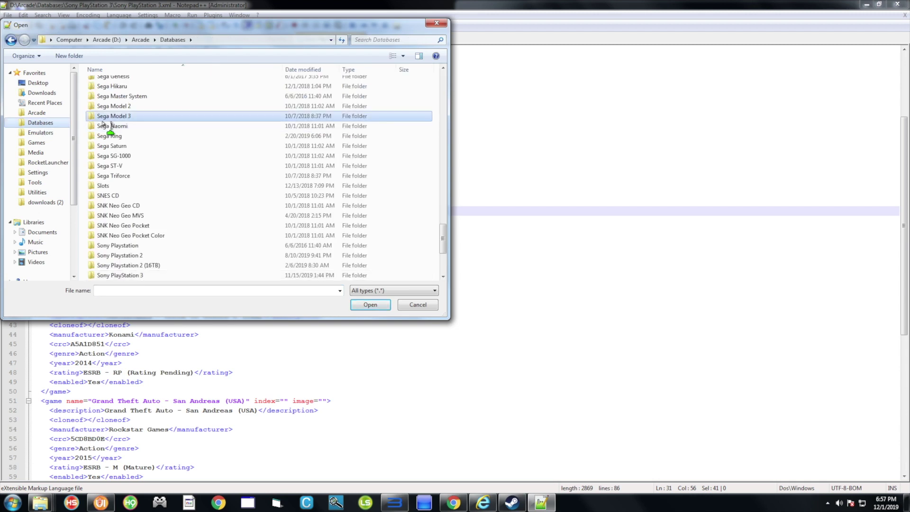
scroll(105, 124, "up", 5)
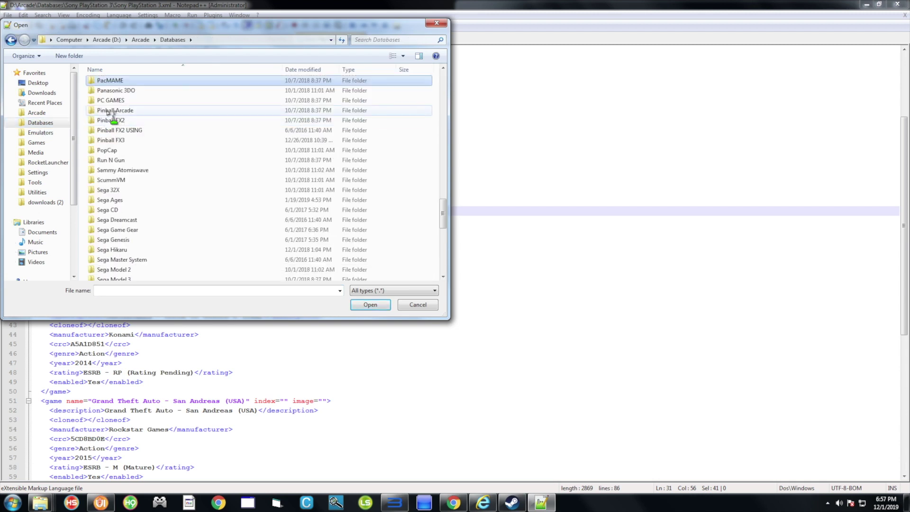
double_click(110, 100)
left_click(107, 116)
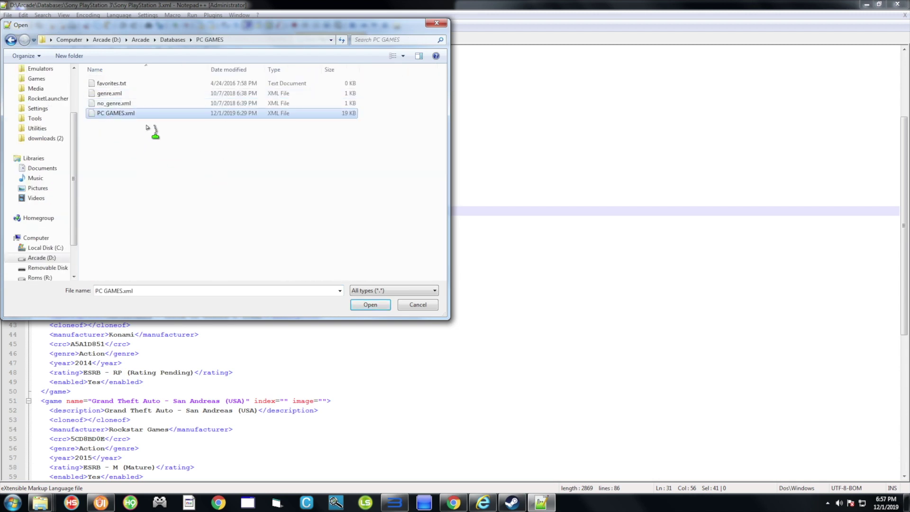
left_click(368, 304)
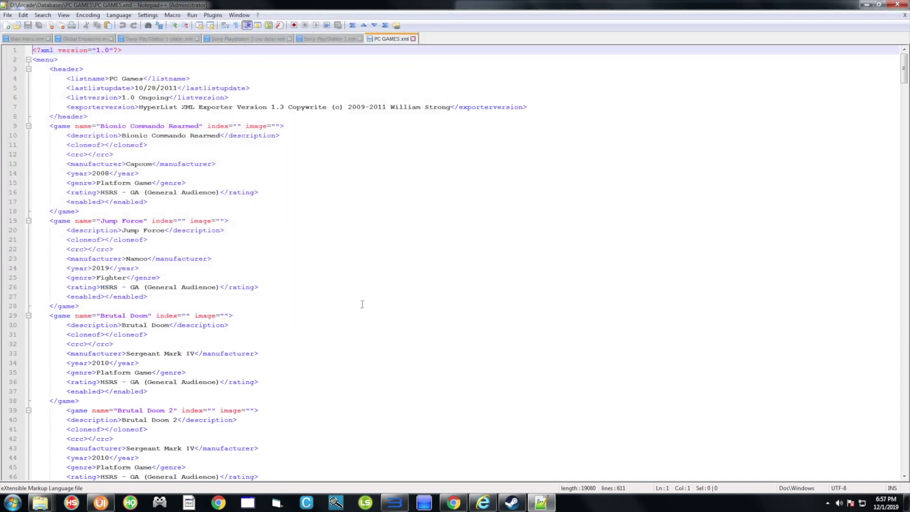
Select lines 9–18, the Bionic Commando Rearmed <game> block, at the top of PC GAMES.xml
scroll(185, 271, "down", 20)
scroll(185, 271, "up", 20)
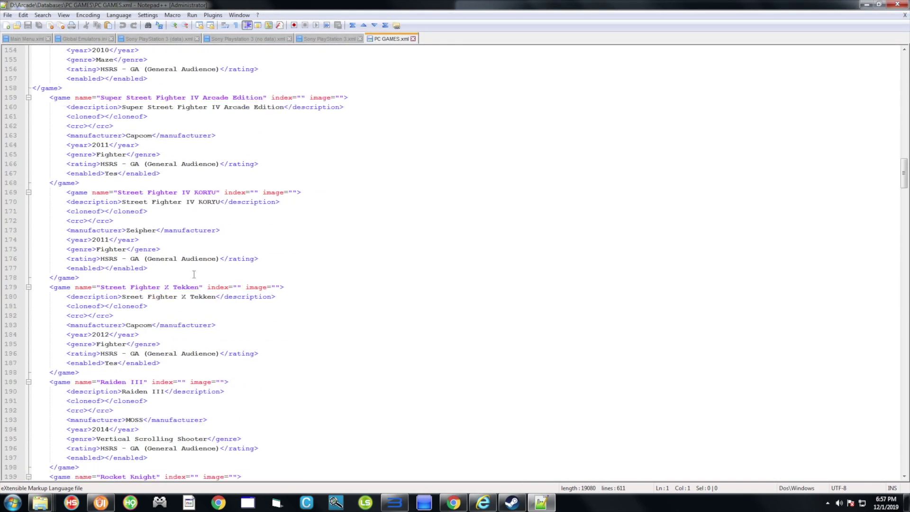
scroll(192, 249, "up", 20)
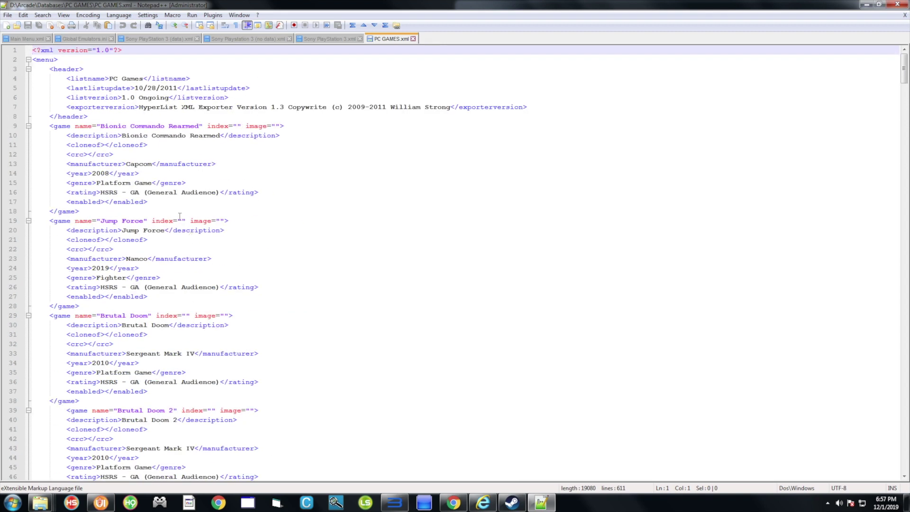
left_click_drag(50, 126, 84, 210)
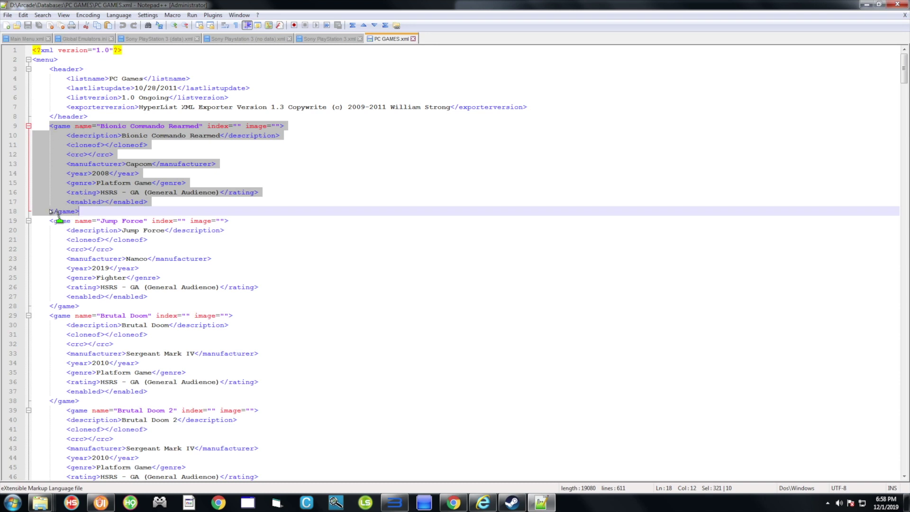
Copy the selected Bionic Commando Rearmed game entry
right_click(85, 163)
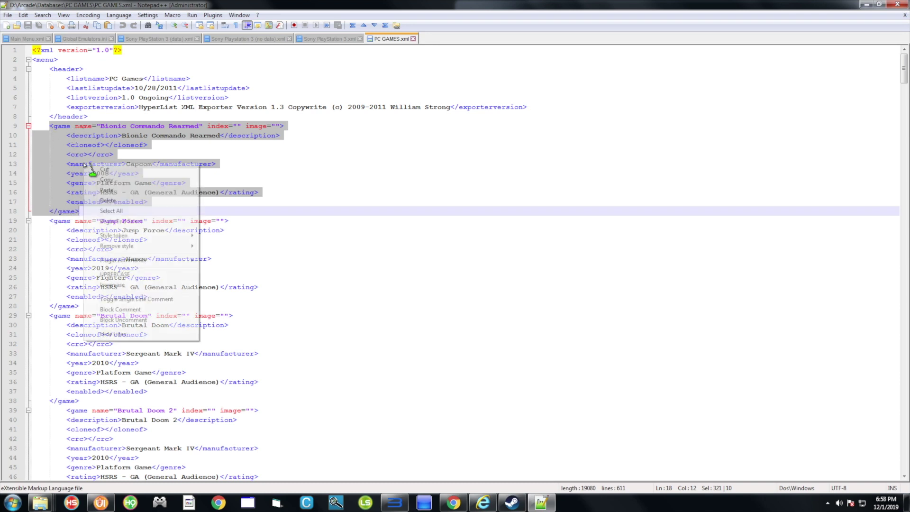
left_click(113, 180)
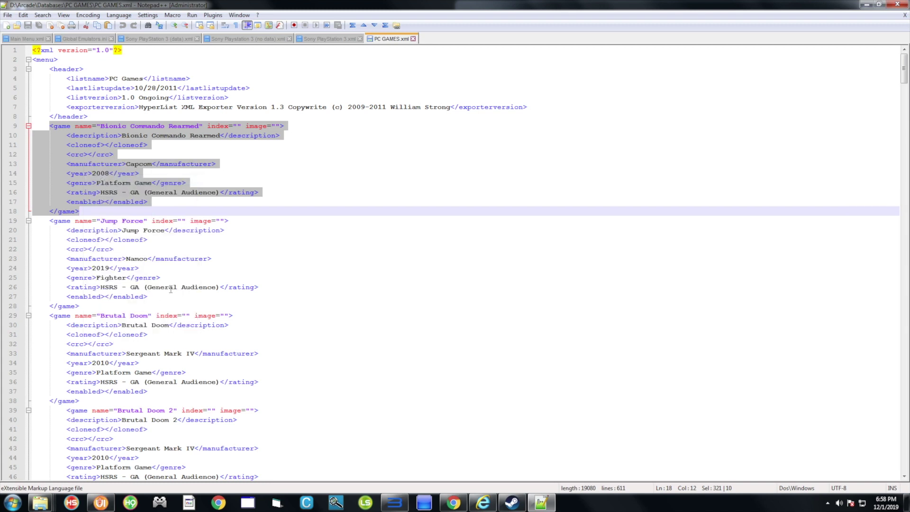
scroll(170, 289, "down", 18)
left_click(80, 268)
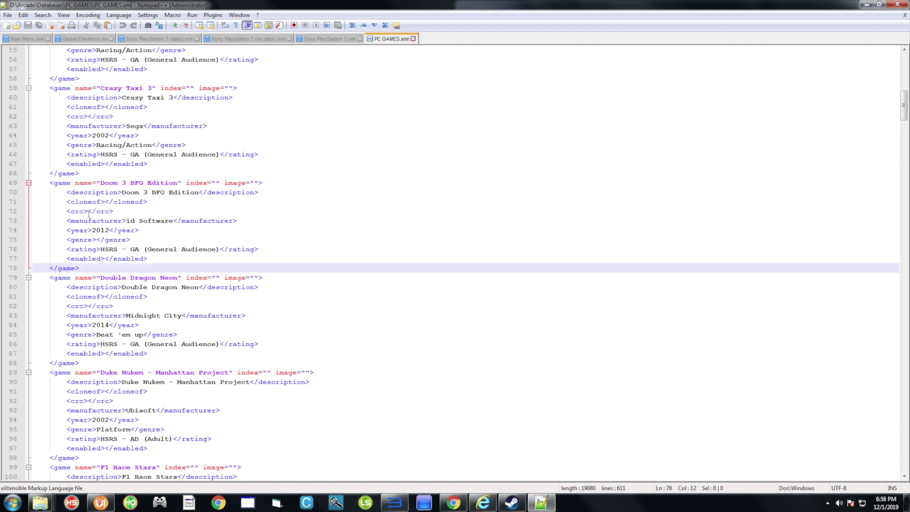
scroll(153, 265, "up", 18)
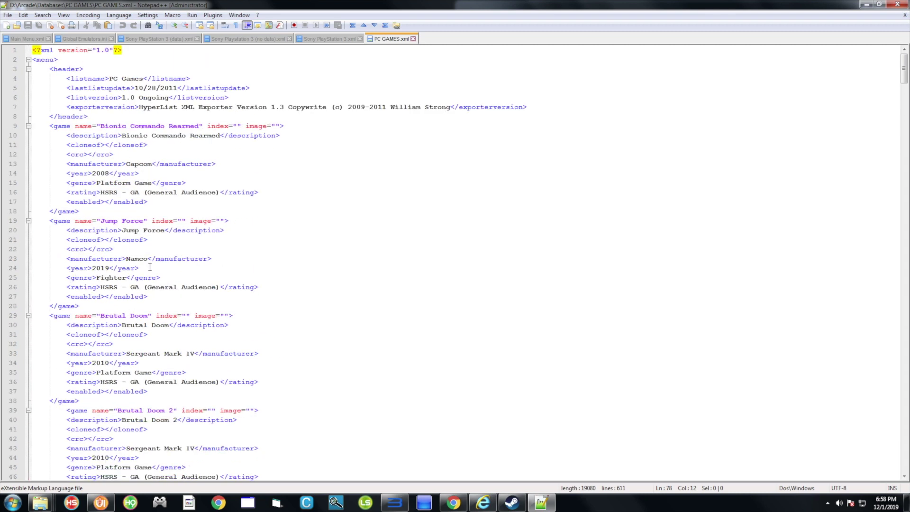
scroll(137, 242, "down", 20)
scroll(152, 297, "up", 20)
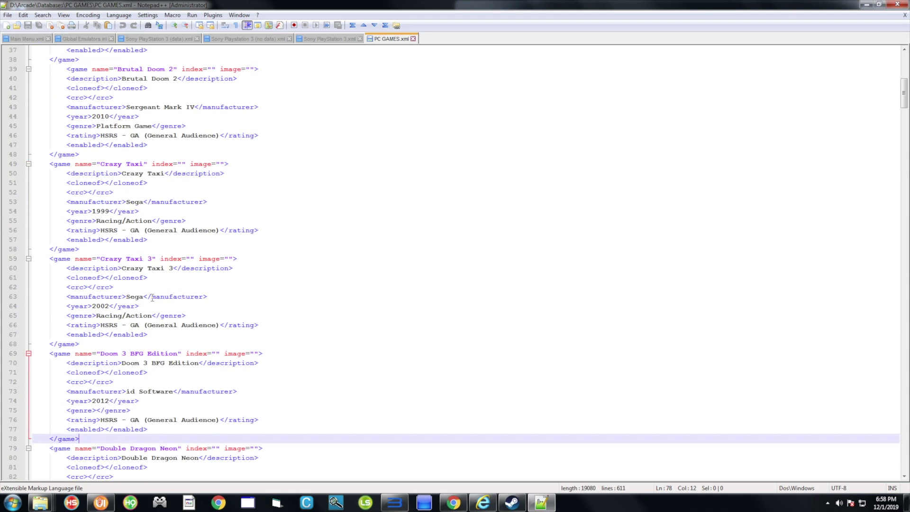
scroll(153, 294, "up", 12)
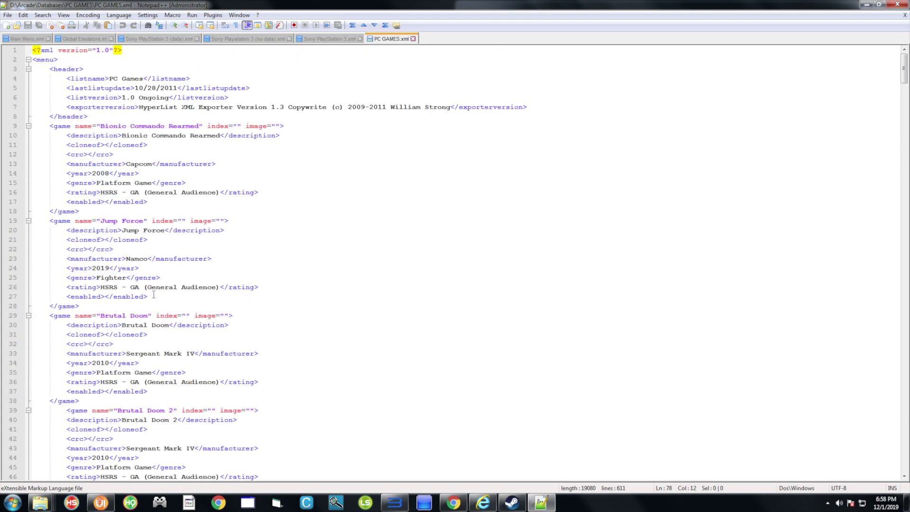
Paste the copied entry on a new line below </header> on line 8
left_click(99, 117)
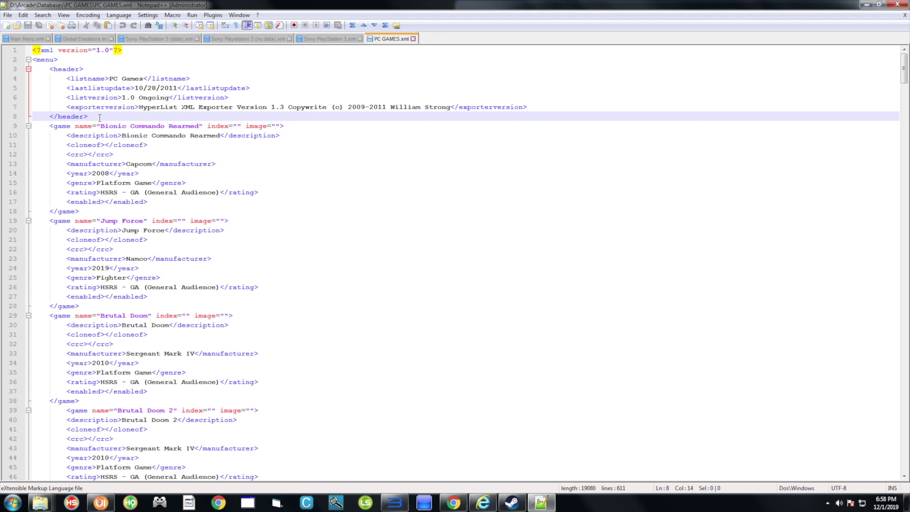
key("Return")
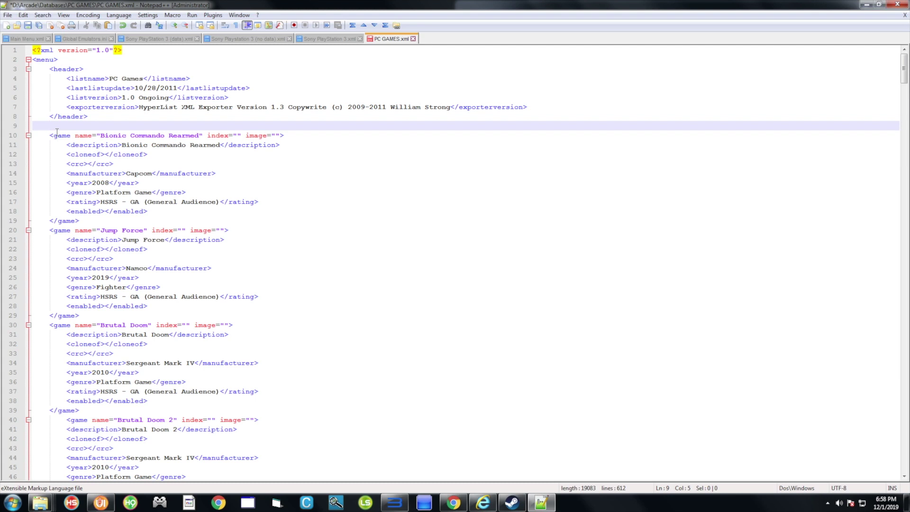
key("ctrl+v")
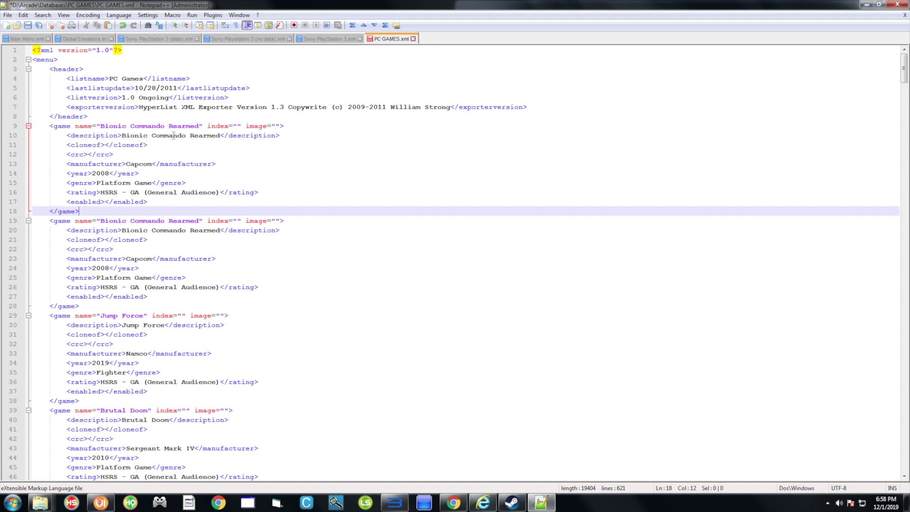
left_click(199, 126)
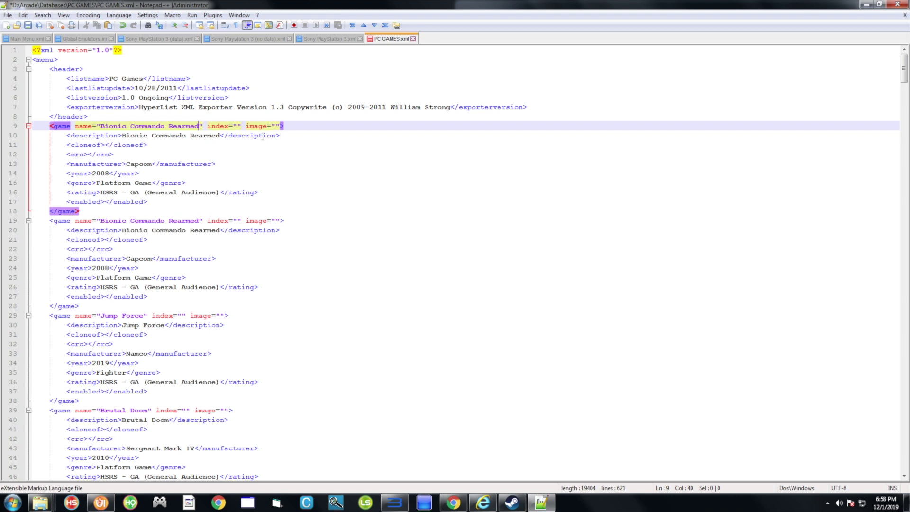
Replace the duplicated entry's game name with MKK TEST
key("BackSpace")
key("BackSpace")
key("BackSpace")
key("BackSpace")
key("BackSpace")
key("BackSpace")
key("BackSpace")
key("BackSpace")
key("BackSpace")
key("BackSpace")
key("BackSpace")
key("BackSpace")
key("BackSpace")
key("BackSpace")
key("BackSpace")
key("BackSpace")
key("BackSpace")
key("BackSpace")
key("BackSpace")
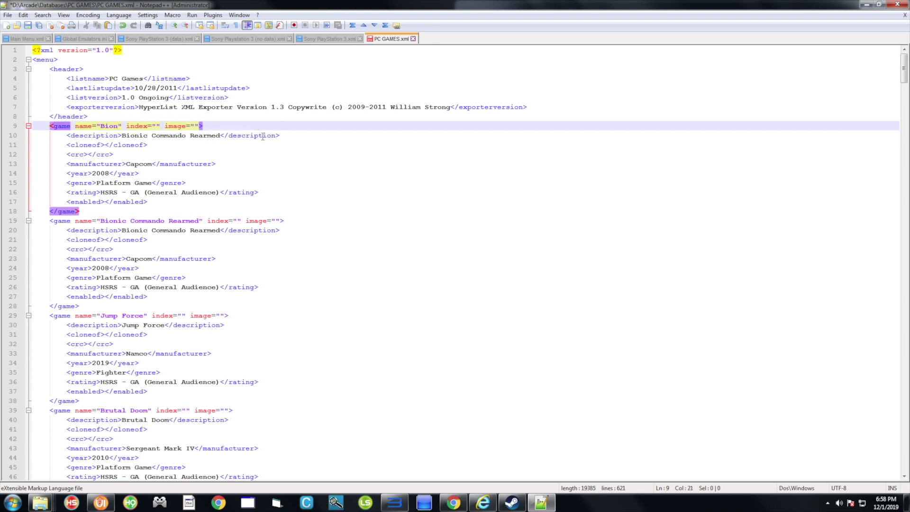
key("BackSpace")
key("BackSpace")
key("BackSpace")
key("BackSpace")
type("MKK TEST")
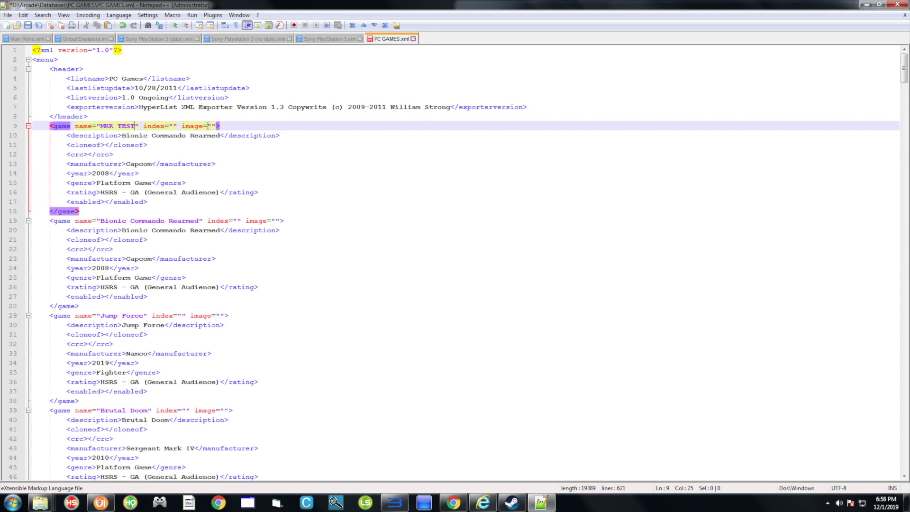
left_click(119, 138)
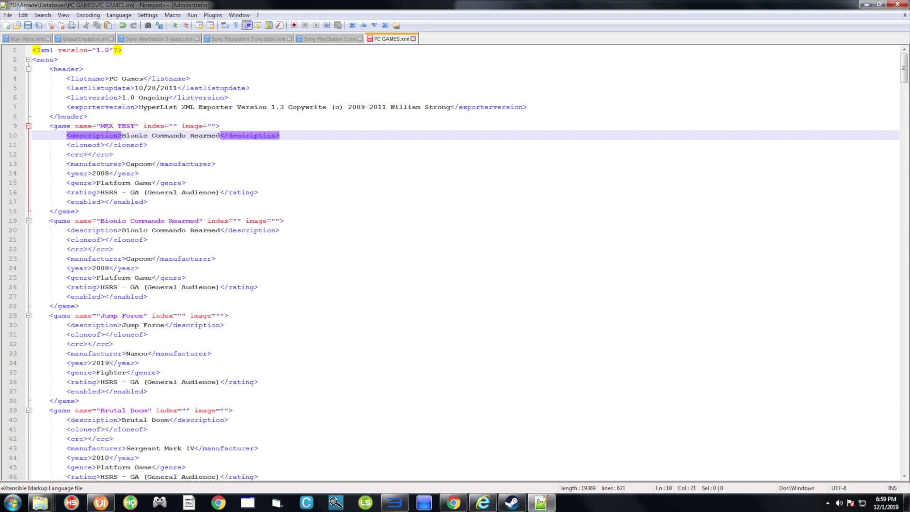
left_click(101, 126)
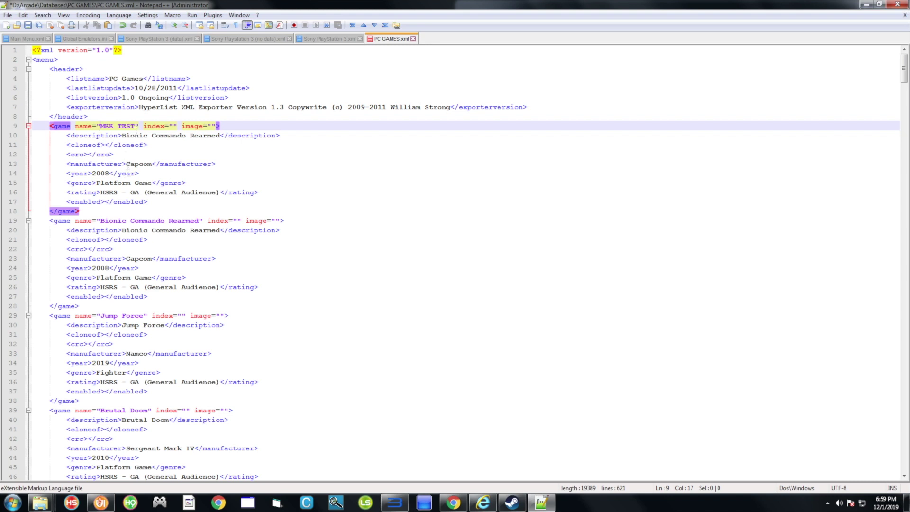
Replace the MKK TEST description with 'Mortal Kombat Komplete'
left_click(122, 135)
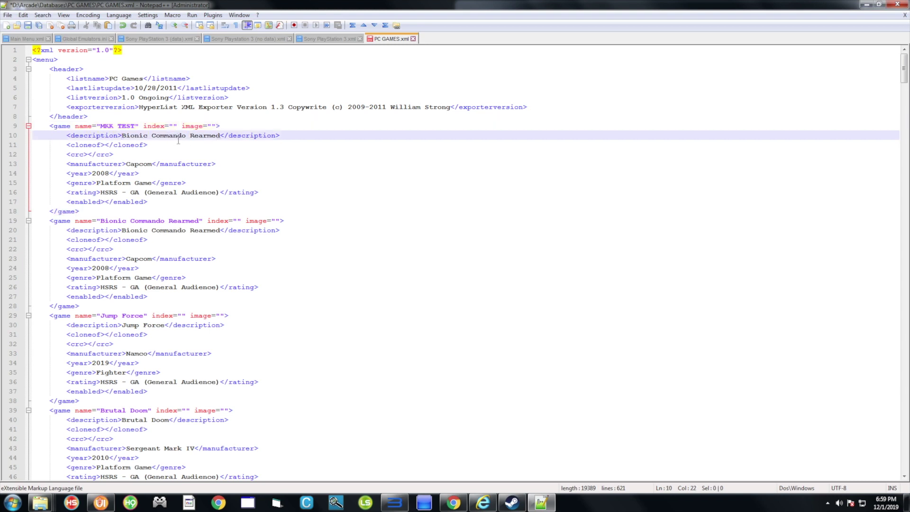
left_click_drag(122, 135, 232, 135)
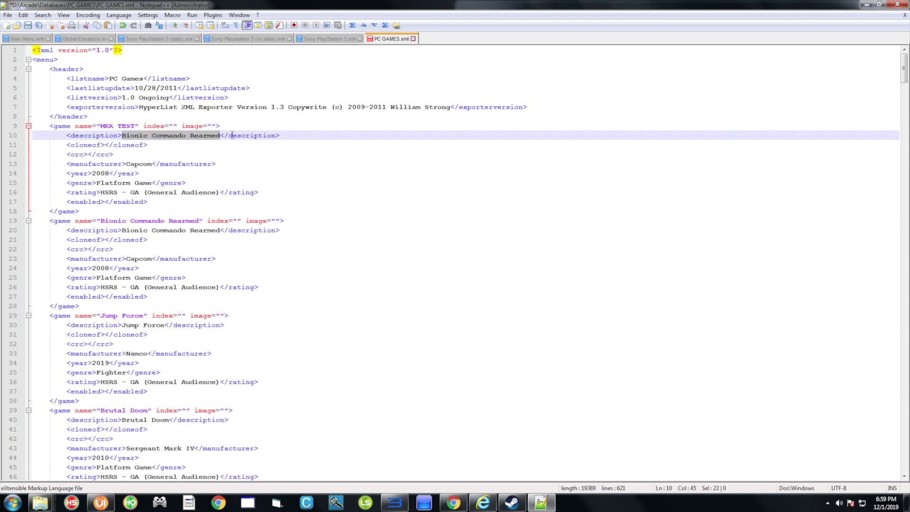
mouse_move(211, 135)
left_mouse_down()
mouse_move(169, 137)
mouse_move(221, 141)
left_mouse_up()
key("Delete")
type("Mortal")
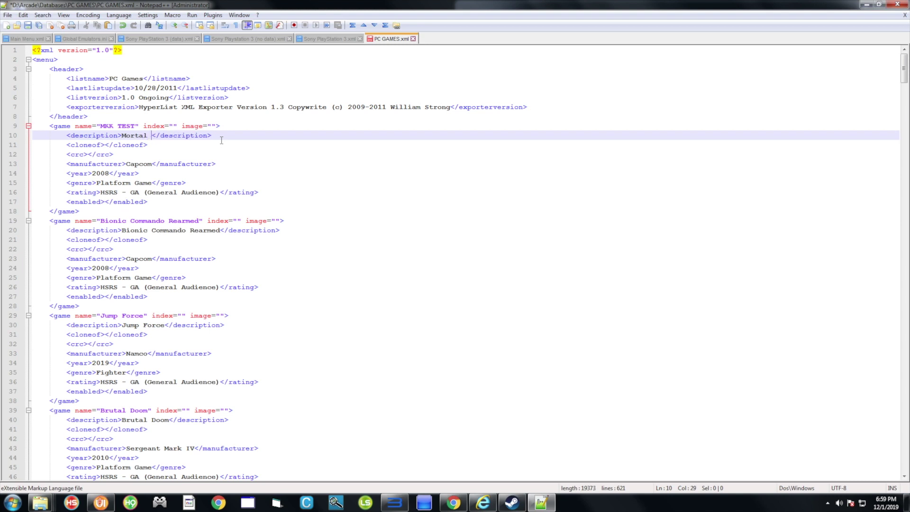
type(" Kombat")
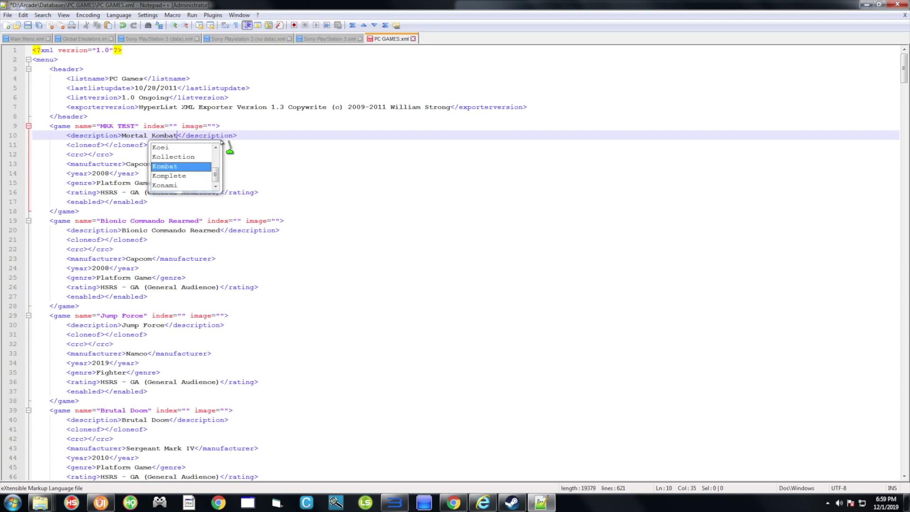
key("Left")
type("Komplete")
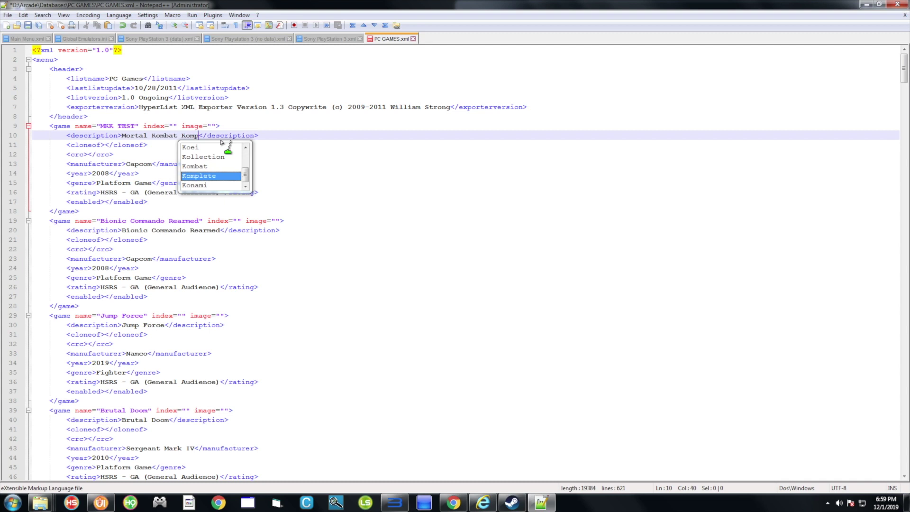
left_click(132, 142)
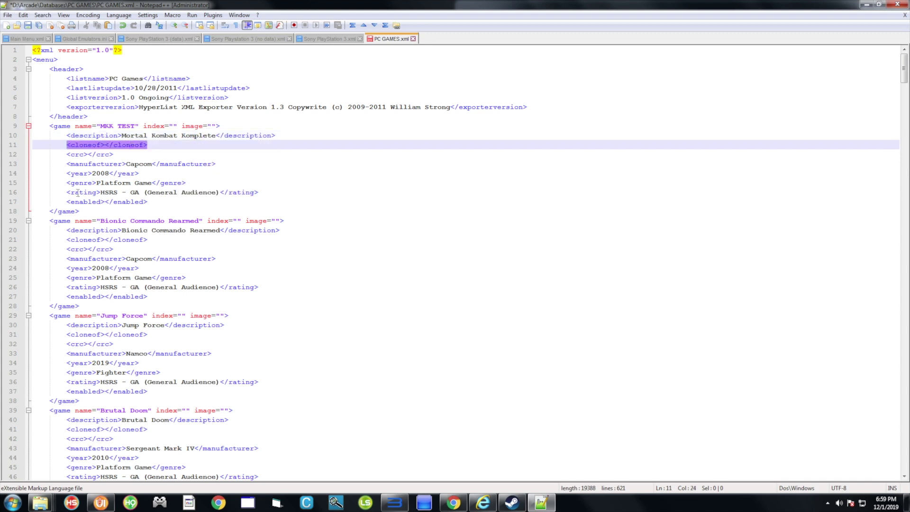
Check the year and manufacturer fields and save PC GAMES.xml
left_click(96, 173)
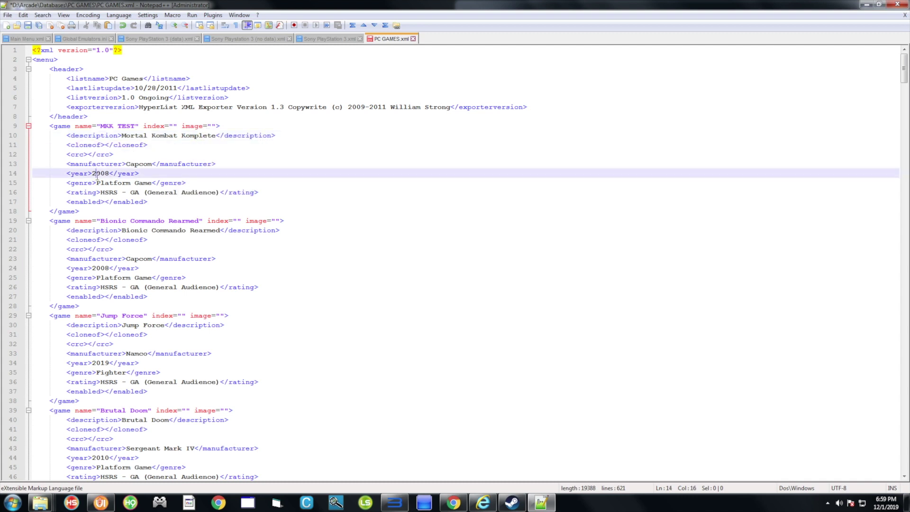
left_click(144, 164)
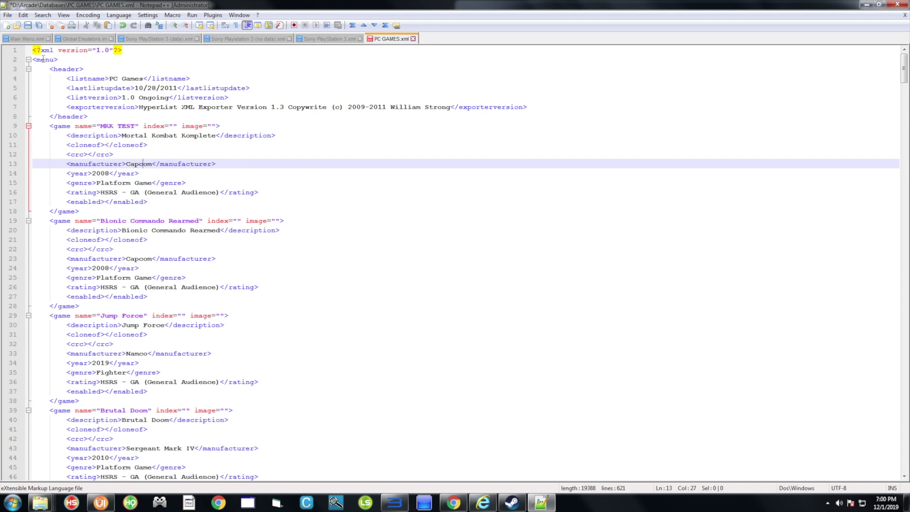
left_click(28, 25)
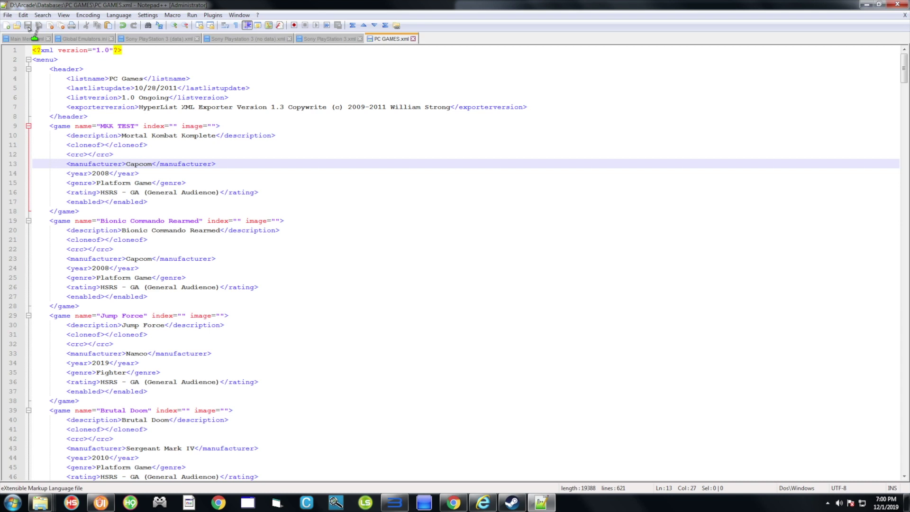
left_click(139, 258)
Add and remove blank lines around the Crazy Taxi 3 entry and select it
scroll(180, 300, "down", 9)
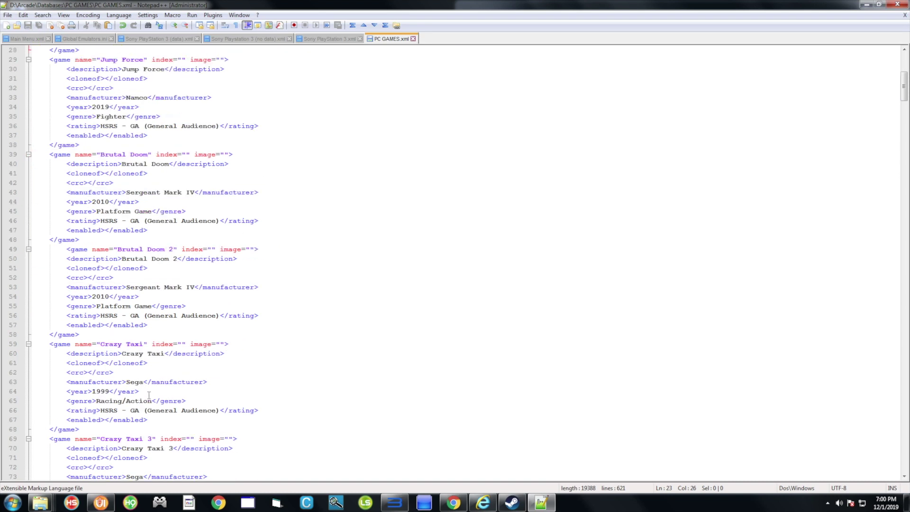
scroll(200, 341, "down", 8)
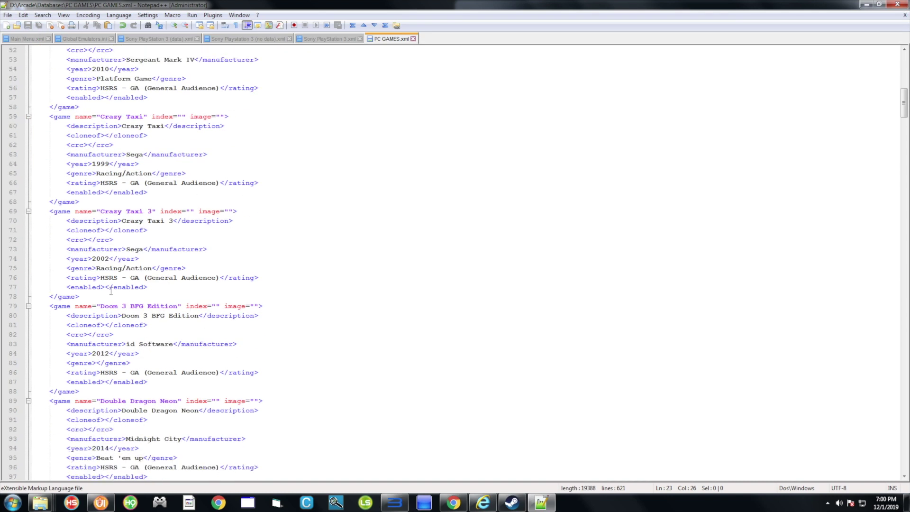
left_click(84, 295)
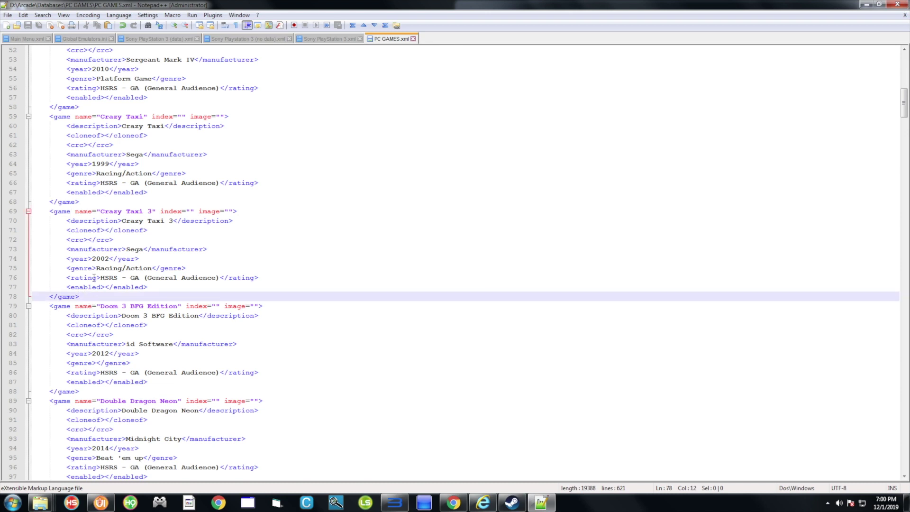
key("Return")
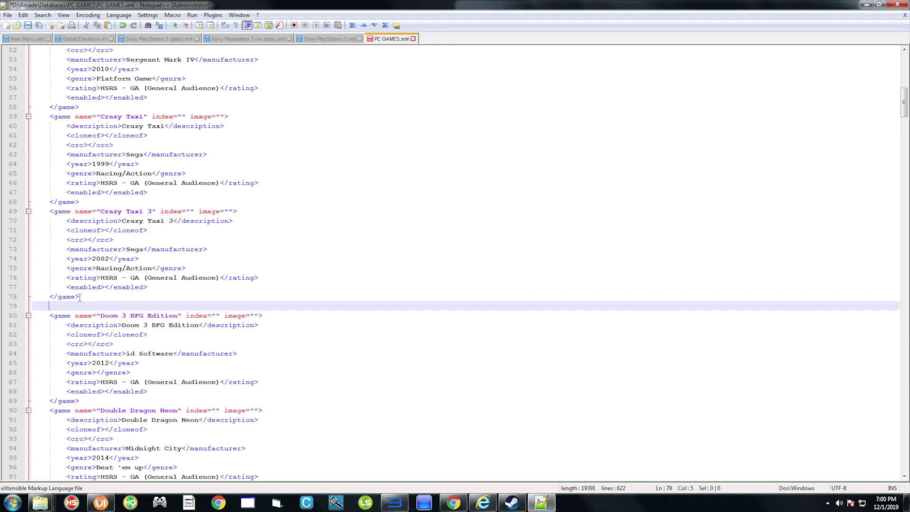
left_click(170, 290)
key("Return")
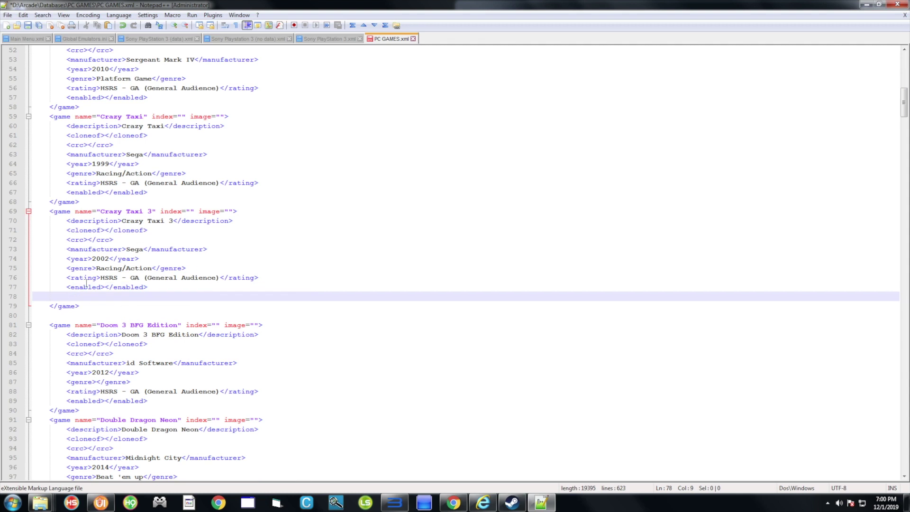
key("BackSpace")
key("BackSpace")
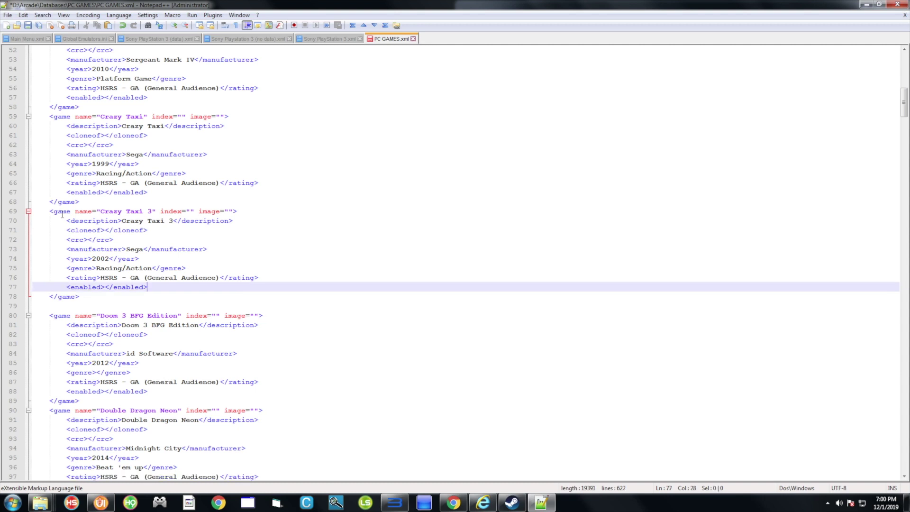
left_click_drag(50, 211, 86, 294)
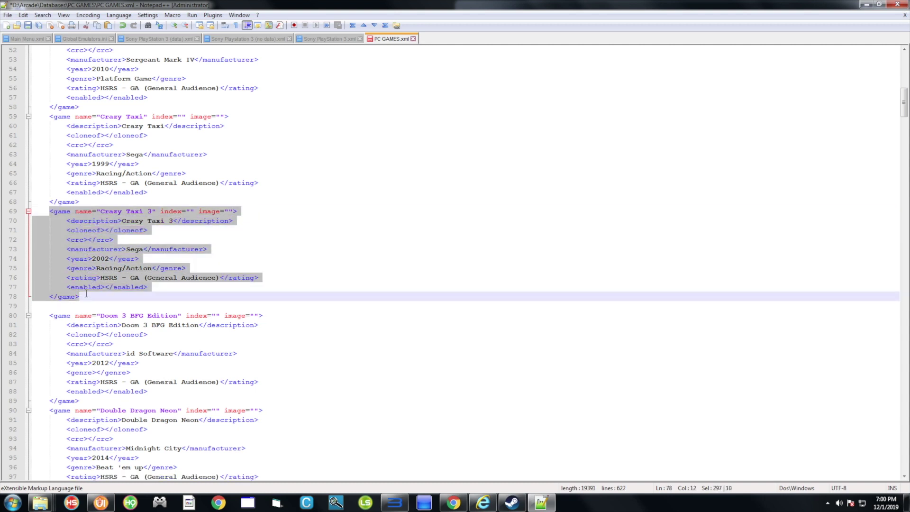
left_click(86, 299)
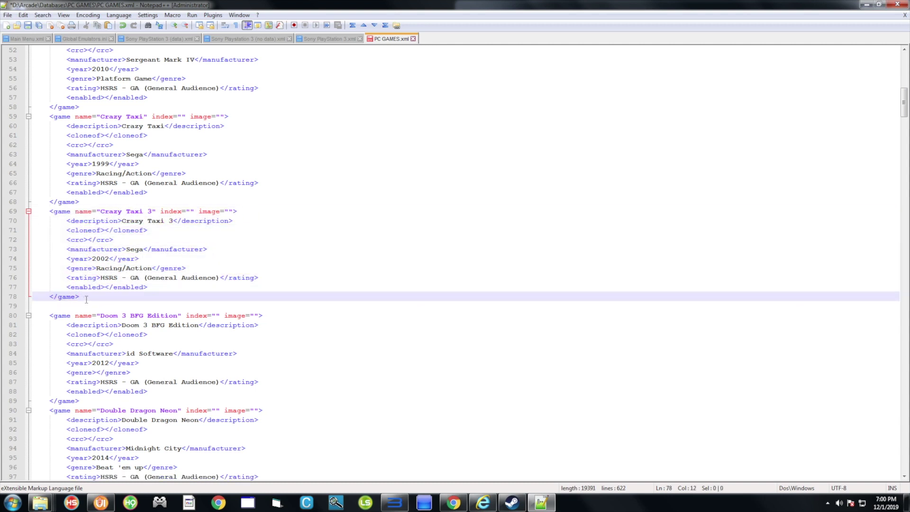
Paste the Bionic Commando Rearmed block after Crazy Taxi 3 at line 79, then undo it
type("\\")
key("Return")
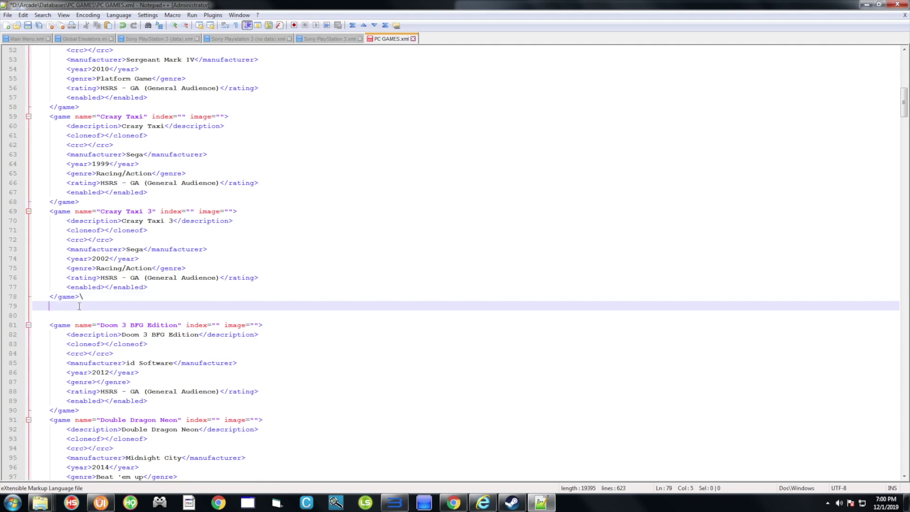
key("BackSpace")
key("BackSpace")
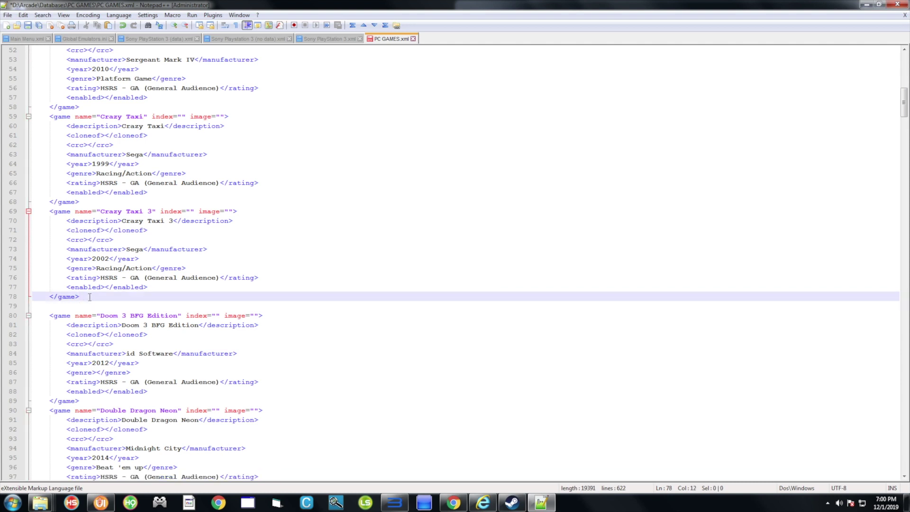
key("Return")
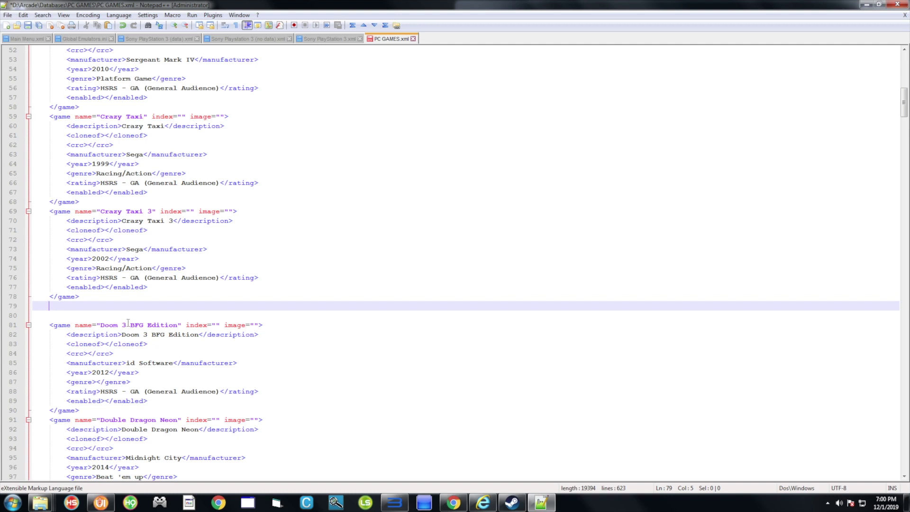
type("<game name=\"Bionic Commando Rearmed\" index=\"\" image=\"\"> \t\t<description>Bionic Commando Rearmed</description> \t\t<cloneof></cloneof> \t\t<crc></crc> \t\t<manufacturer>Capcom</manufacturer> \t\t<year>2008</year> \t\t<genre>Platform Game</genre> \t\t<rating>HSRS - GA (General Audience)</rating> \t\t<enabled></enabled> \t</game>")
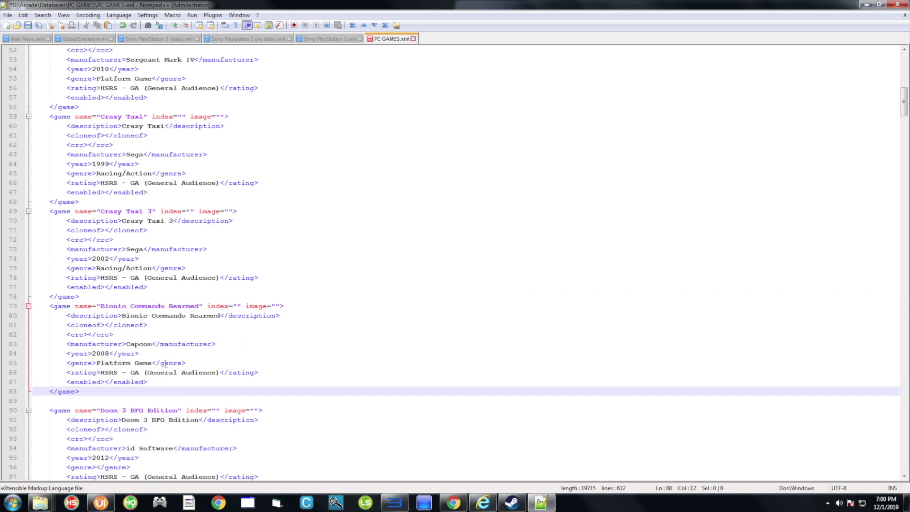
key("ctrl+z")
type("\\")
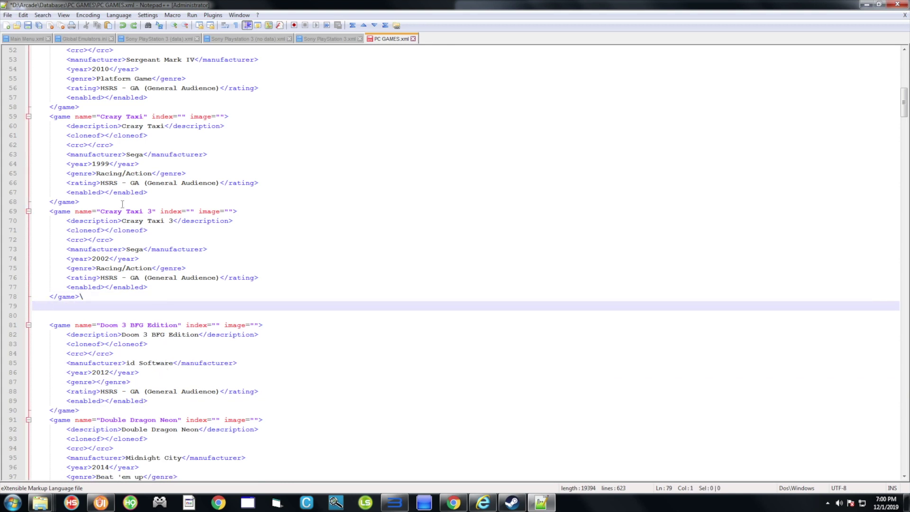
Close PC GAMES.xml without saving and reopen it from Databases\PC GAMES
left_click(413, 39)
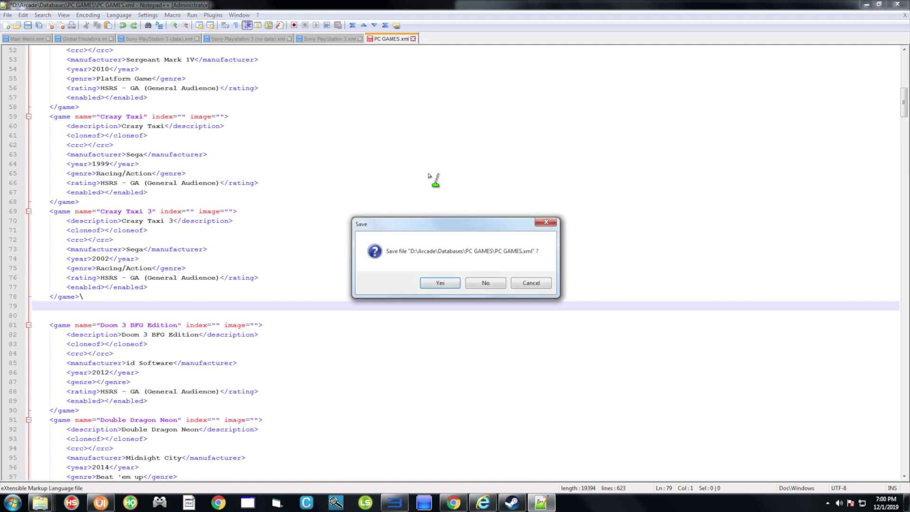
left_click(482, 283)
left_click(8, 15)
left_click(29, 30)
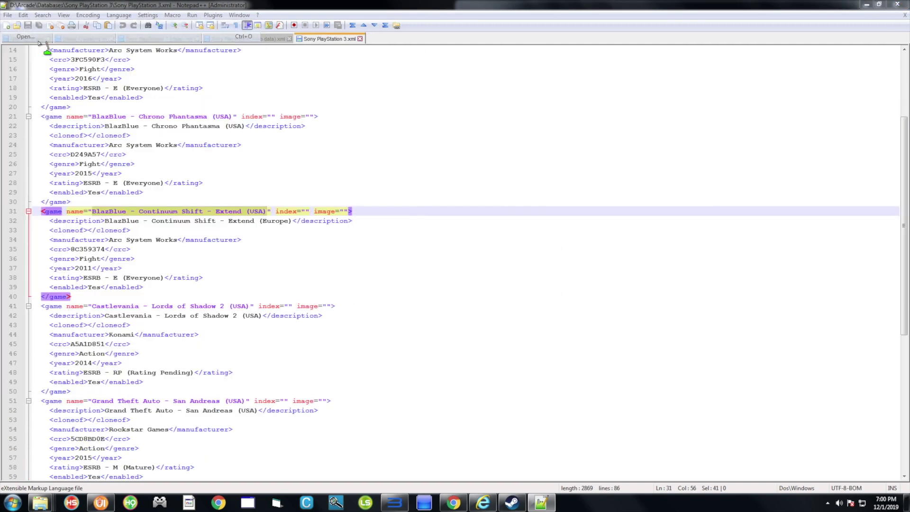
scroll(57, 128, "up", 3)
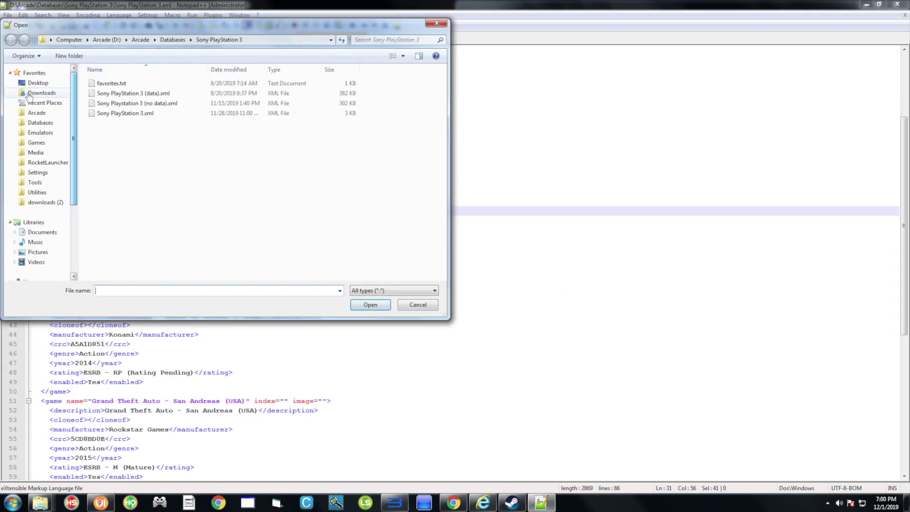
left_click(52, 126)
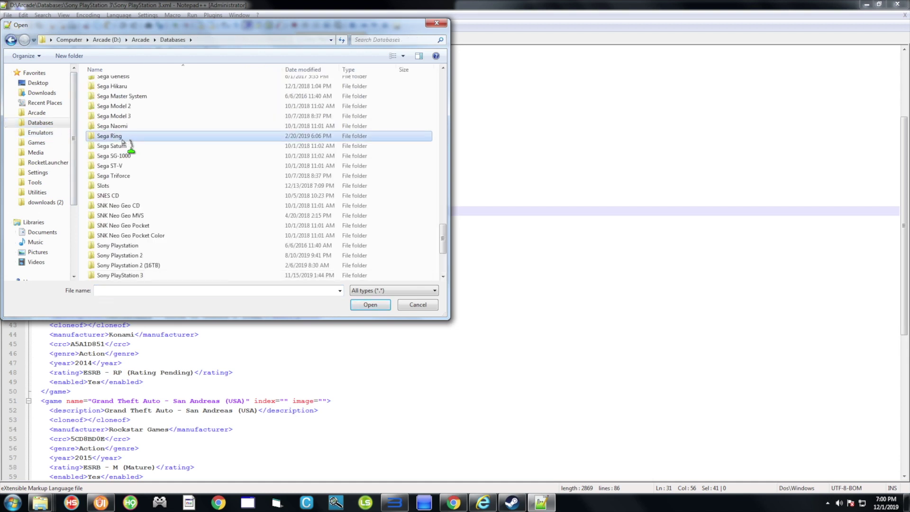
scroll(122, 140, "up", 5)
double_click(125, 117)
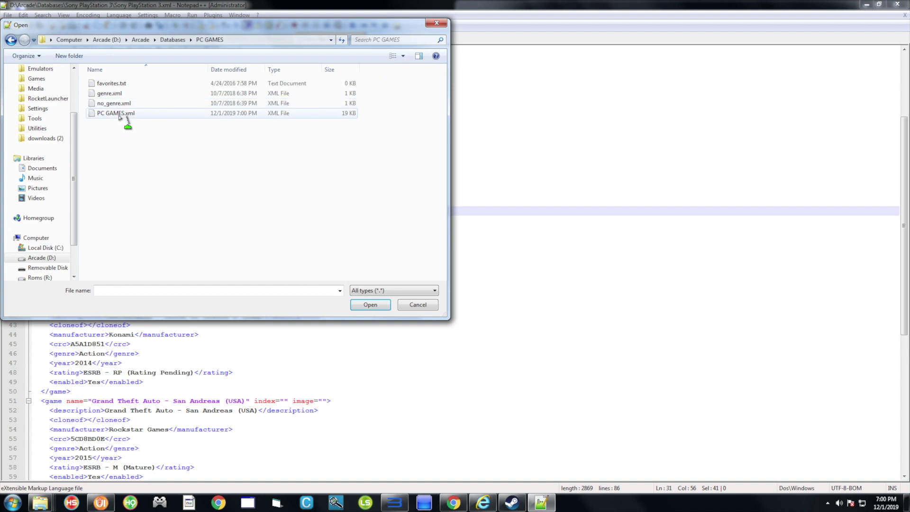
double_click(127, 115)
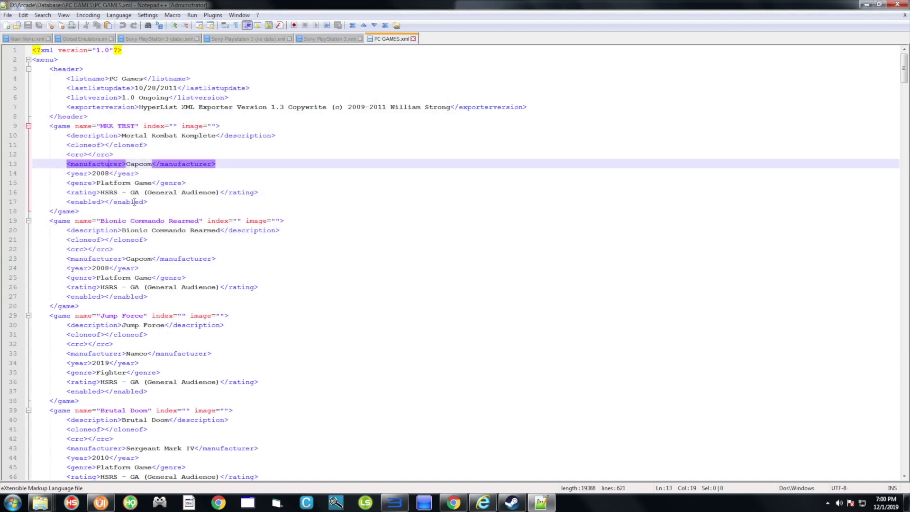
Review the reopened file, minimize Notepad++ and bring RocketLauncherUI to the front
scroll(88, 220, "down", 20)
scroll(152, 319, "up", 20)
scroll(152, 319, "up", 5)
left_click(871, 6)
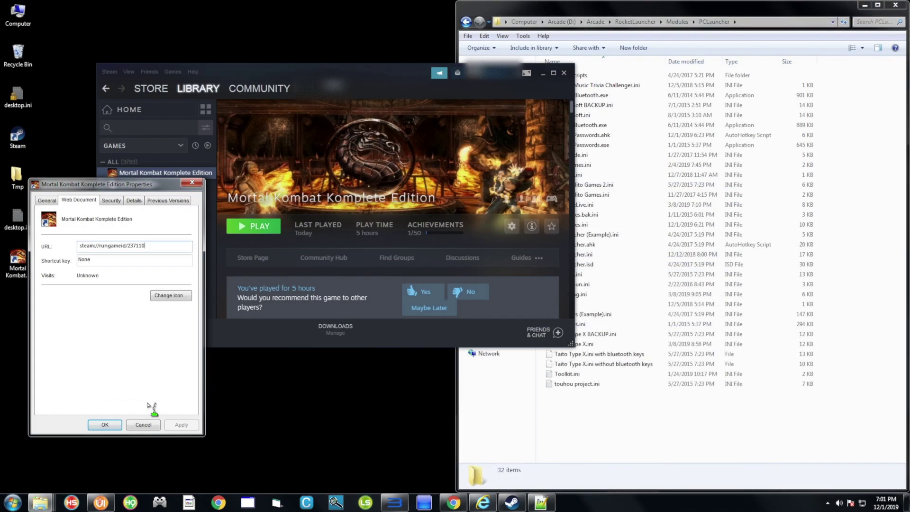
left_click(101, 503)
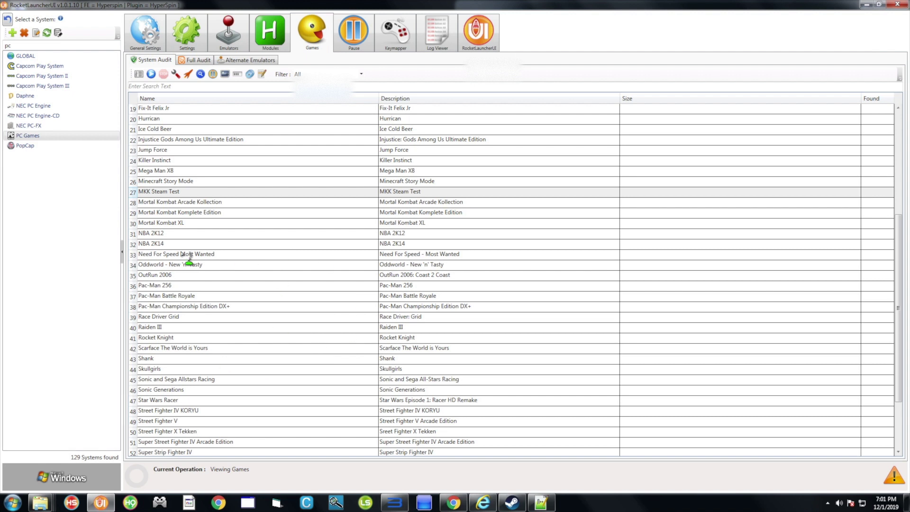
Run Audit All Games on PC Games and inspect the MKK TEST and Mortal Kombat rows
left_click(42, 136)
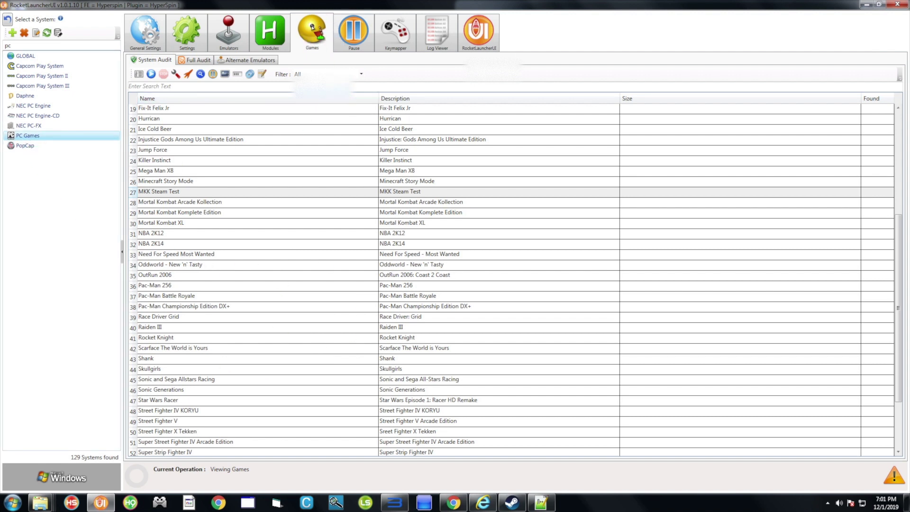
left_click(151, 74)
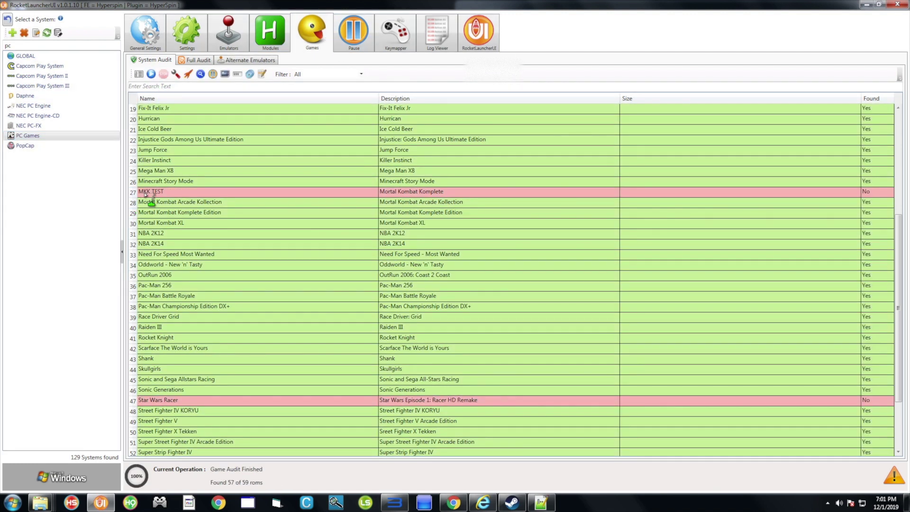
left_click(150, 192)
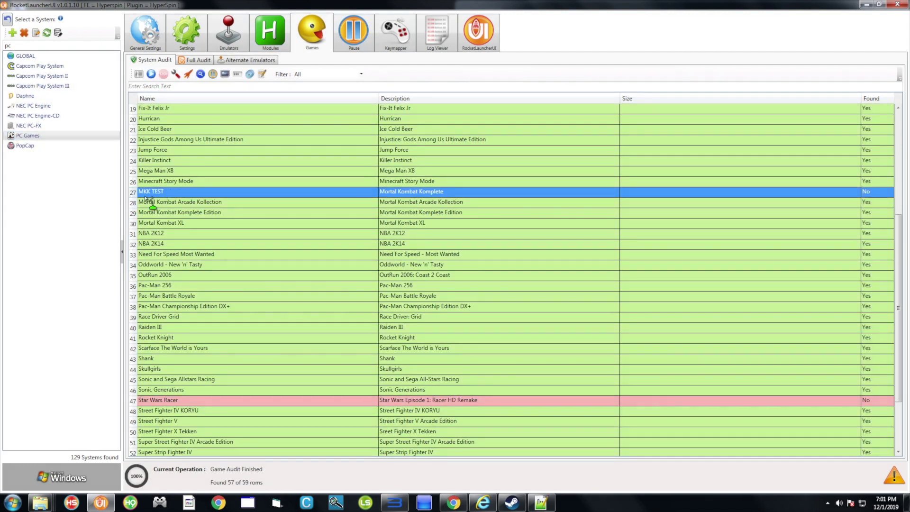
left_click(172, 202)
left_click(164, 194)
left_click(178, 213)
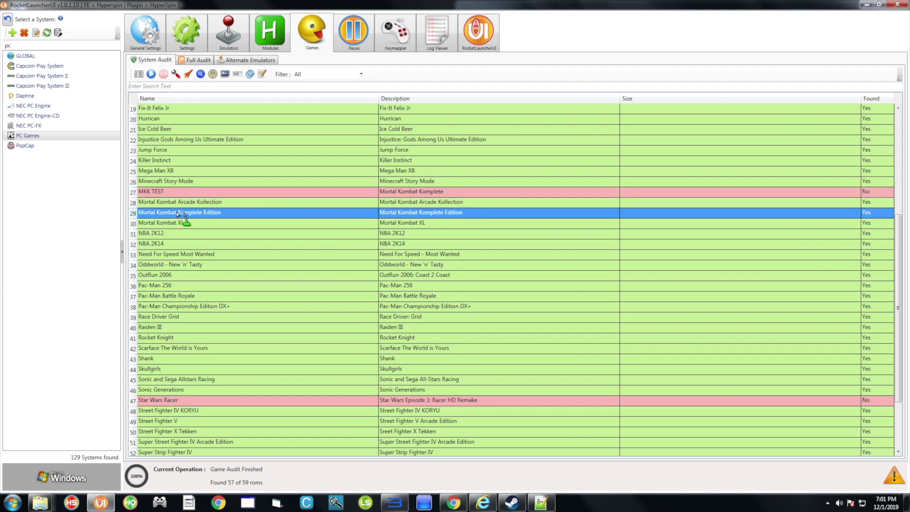
key("alt+Tab")
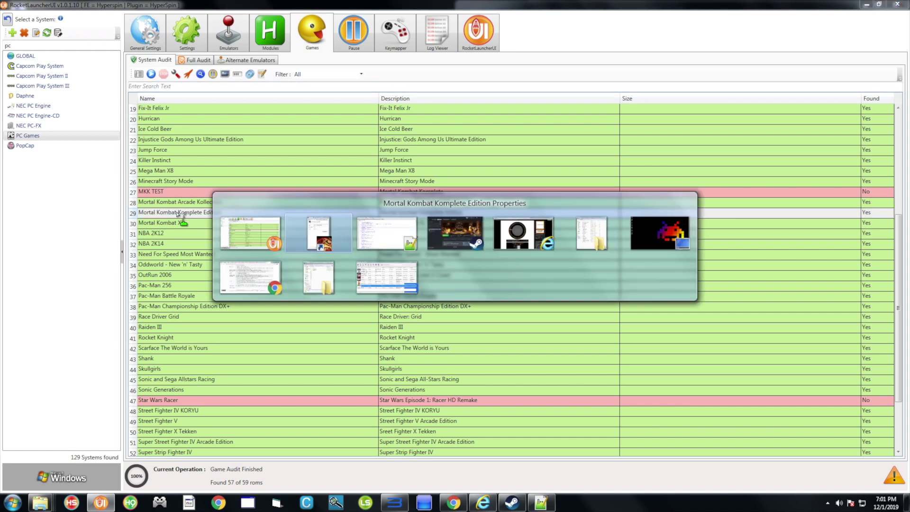
Open a new Computer window and browse to the PC Games folder
key("Tab")
key("Tab")
key("Tab")
key("Tab")
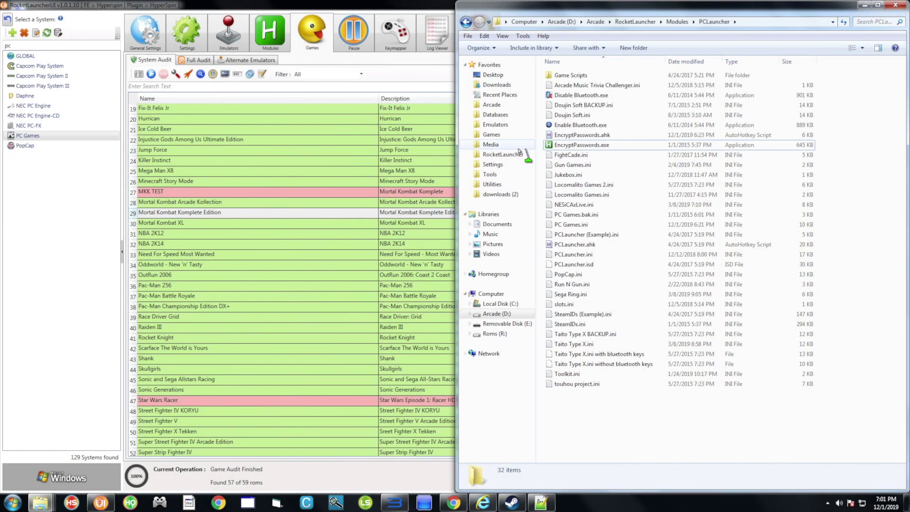
left_click(14, 504)
left_click(156, 327)
left_click_drag(251, 201, 539, 165)
scroll(476, 248, "up", 1)
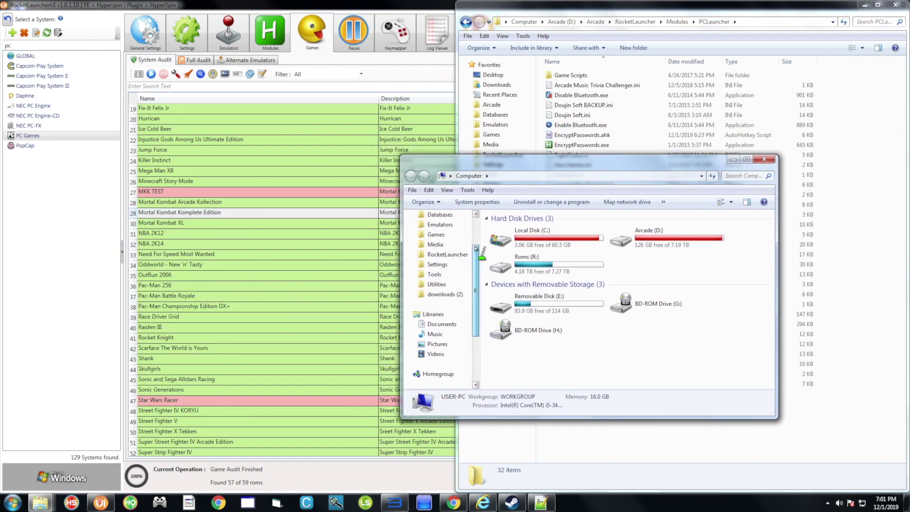
scroll(475, 248, "up", 2)
left_click(408, 289)
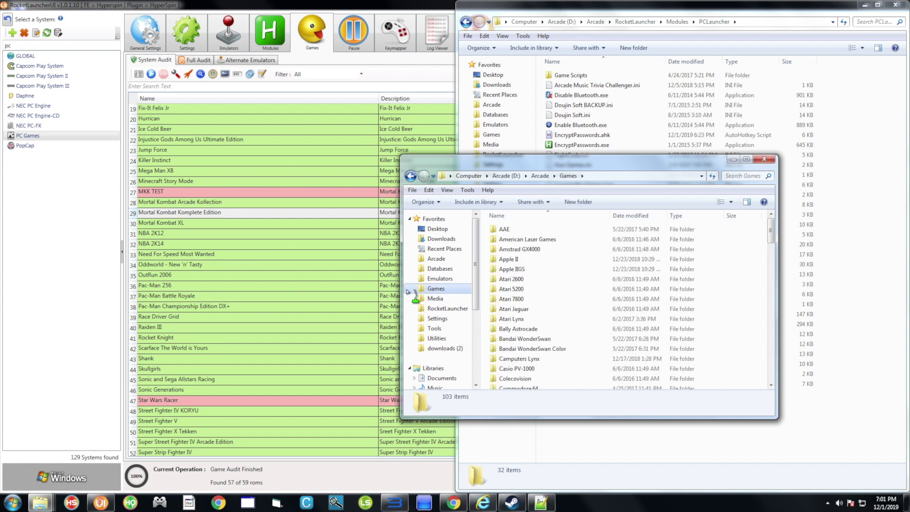
left_click(506, 288)
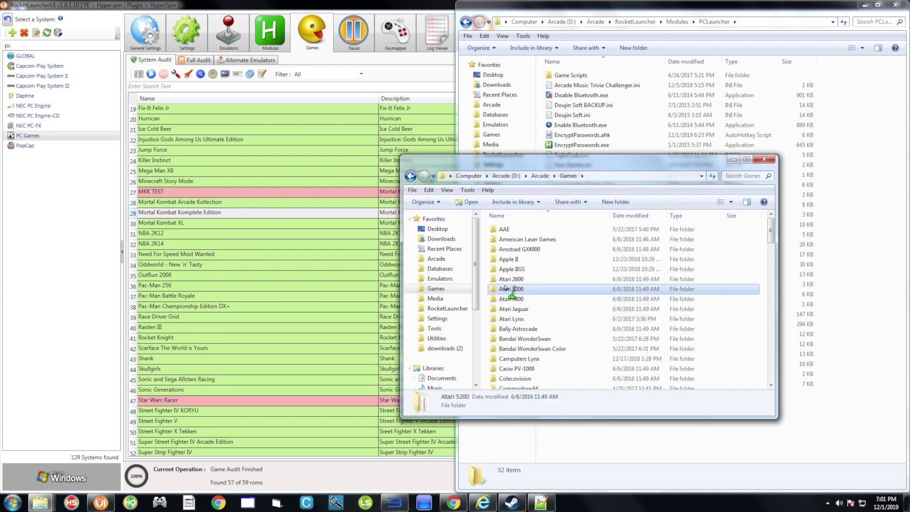
scroll(505, 288, "down", 10)
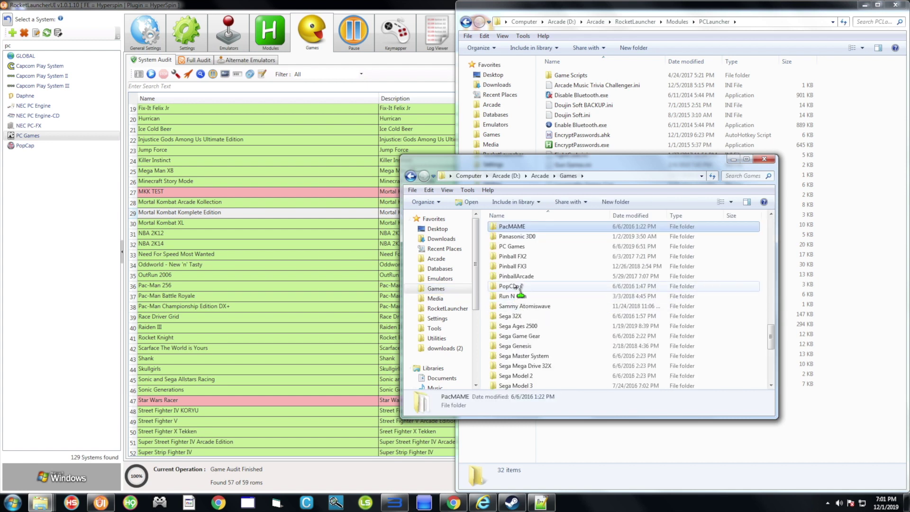
left_click(512, 247)
double_click(512, 246)
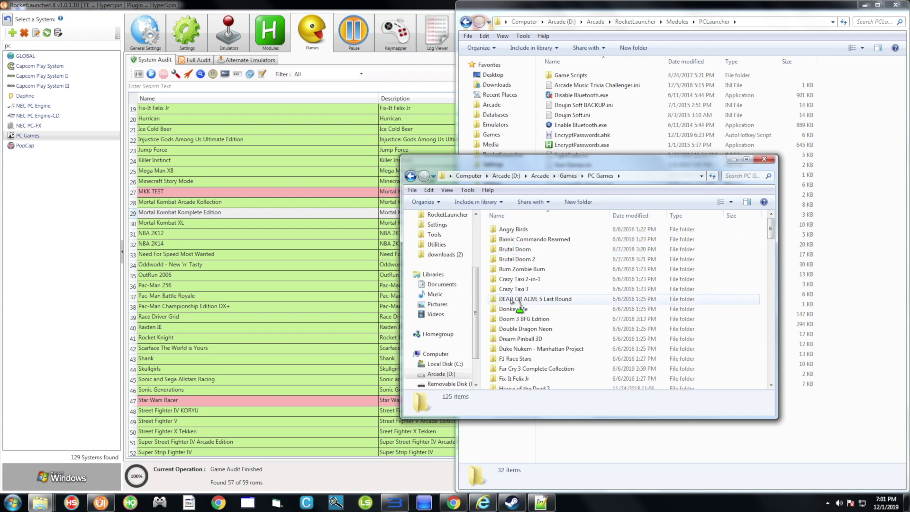
Duplicate aliens dehasped.zip and rename the copy to MKK TEST.zip
scroll(519, 292, "down", 5)
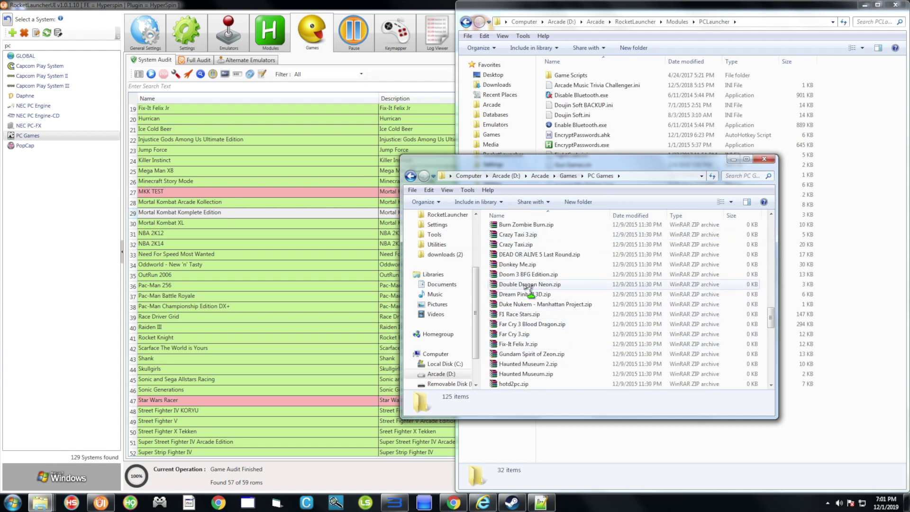
left_click(525, 285)
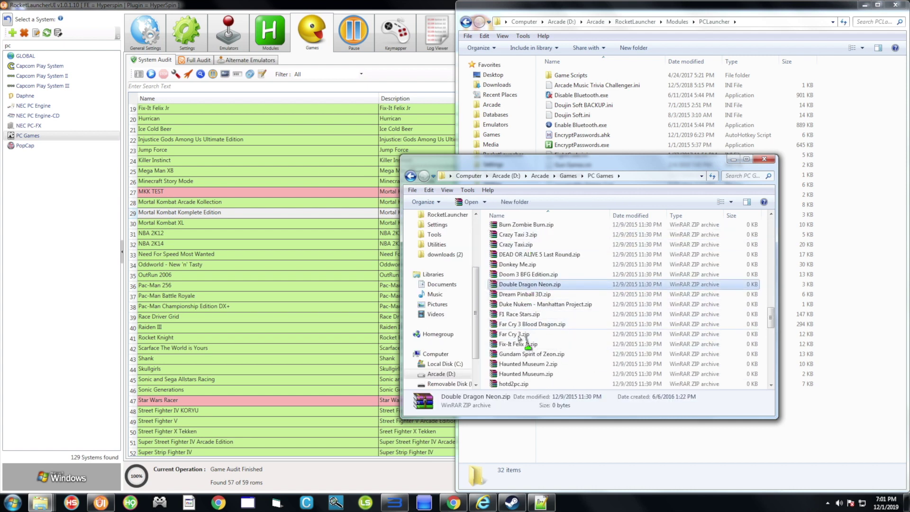
scroll(550, 306, "up", 3)
scroll(550, 306, "up", 1)
left_click(528, 286)
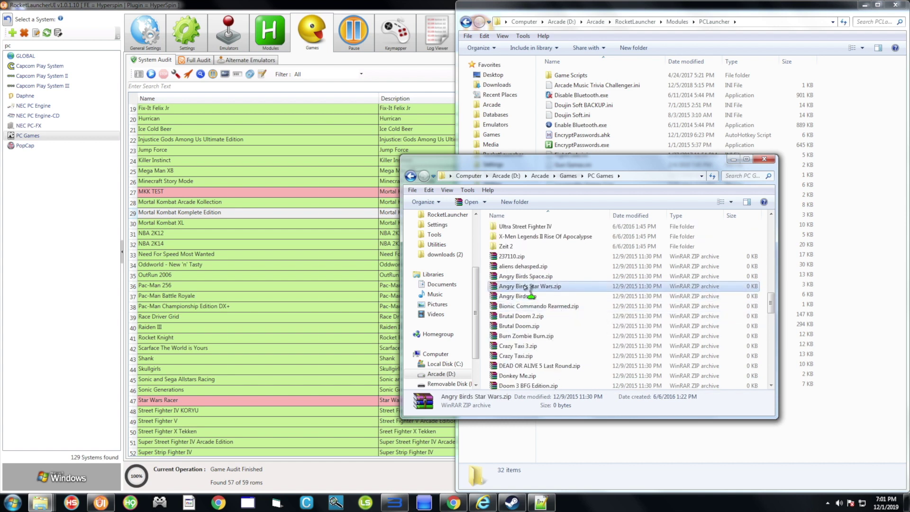
left_click(508, 269)
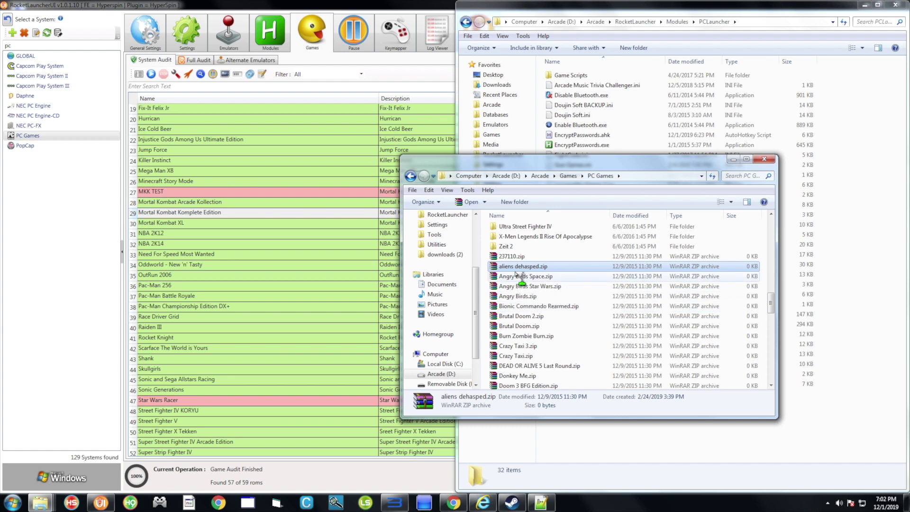
key("ctrl+c")
key("ctrl+v")
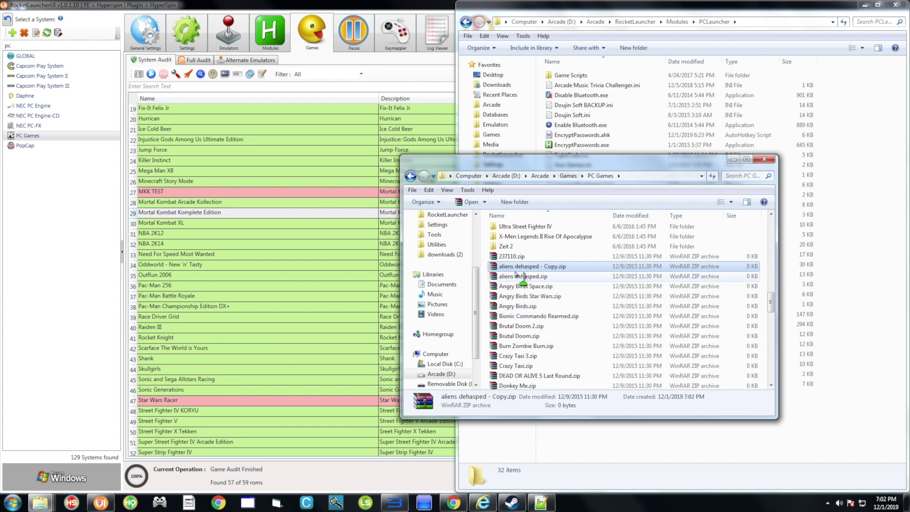
key("F2")
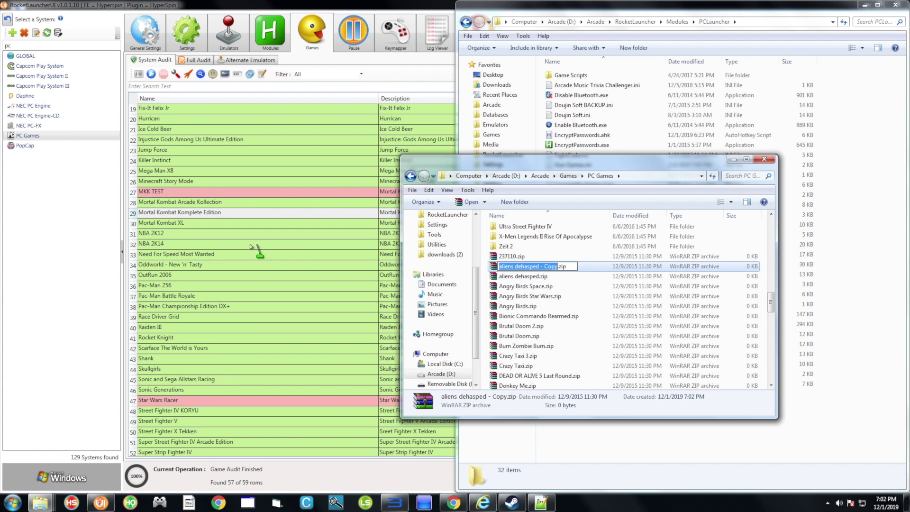
type("MKK ")
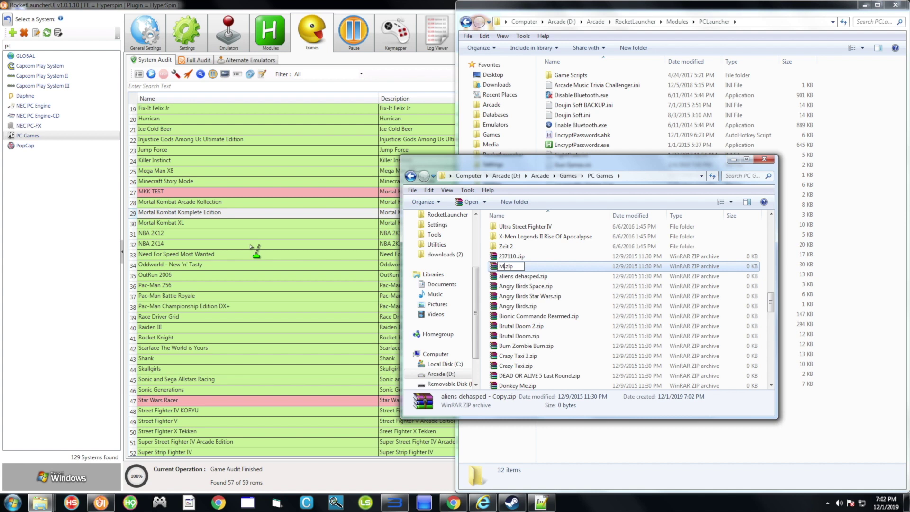
type("TEST")
key("Return")
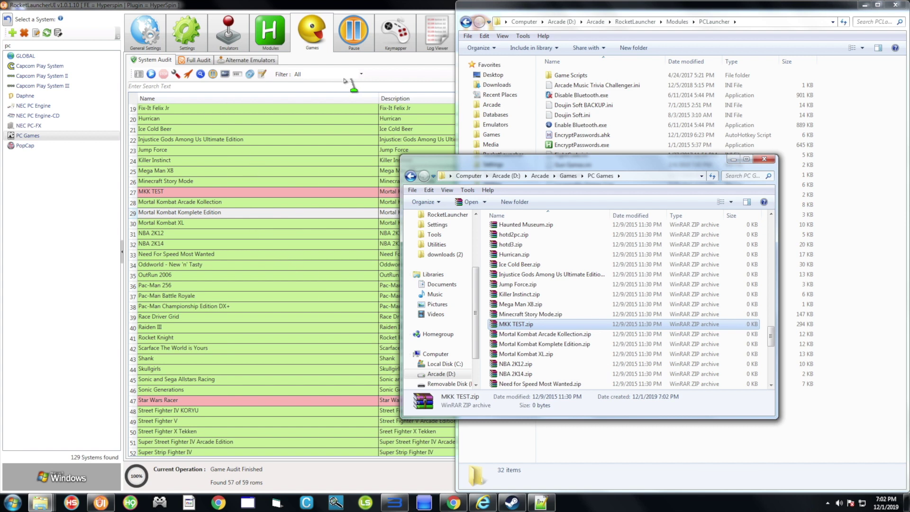
Check the game audit, where MKK TEST is now found (58 of 59)
left_click(151, 74)
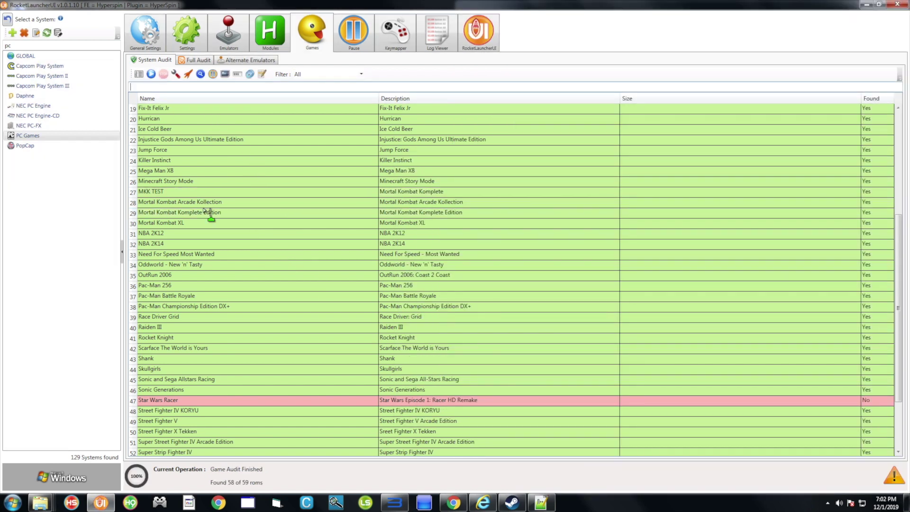
left_click(171, 192)
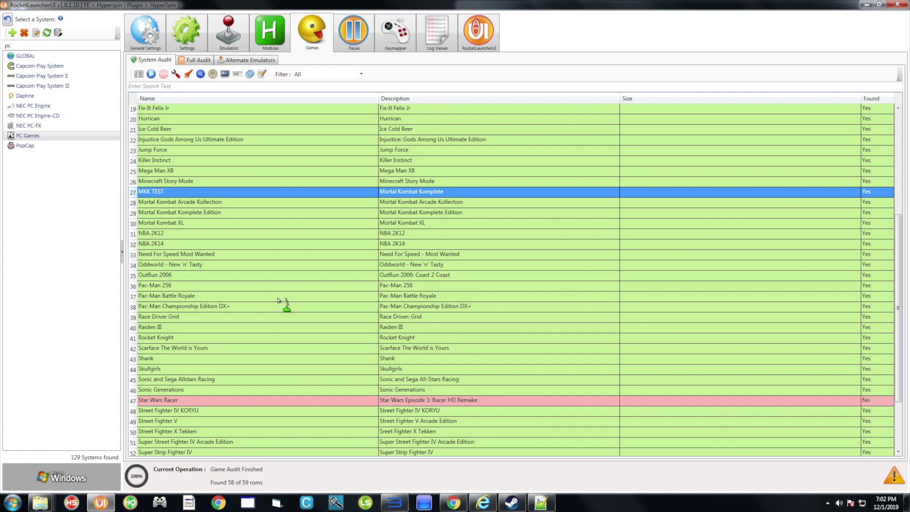
left_click_drag(278, 300, 866, 8)
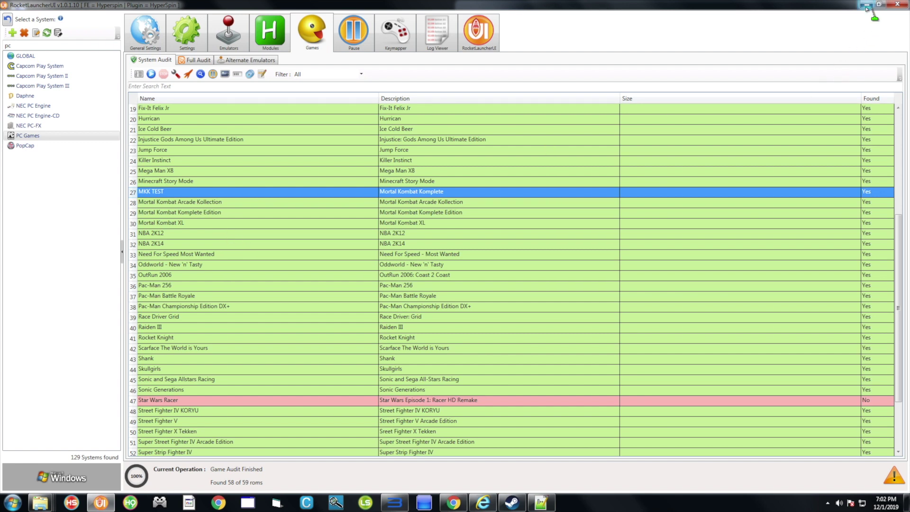
left_click_drag(866, 8, 291, 75)
Show the PC Games modules list and select the PCLauncher module
left_click(282, 45)
left_click_drag(277, 22, 147, 81)
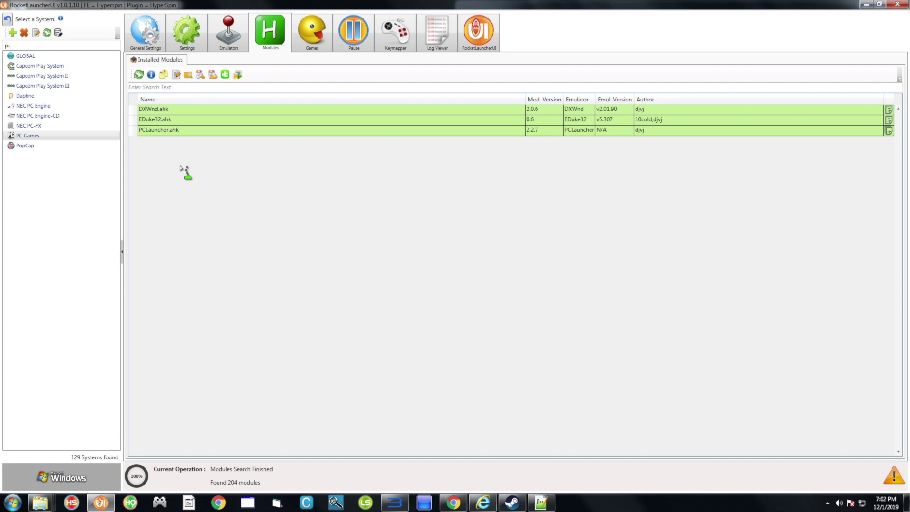
left_click(162, 132)
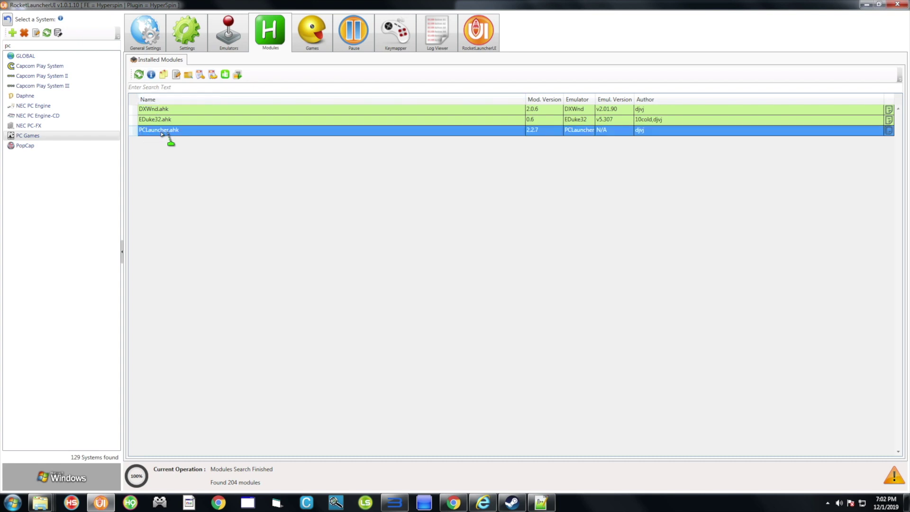
Open PCLauncher's PC Games rom settings maximized, sort by Name, and open Game Selection
left_click(213, 75)
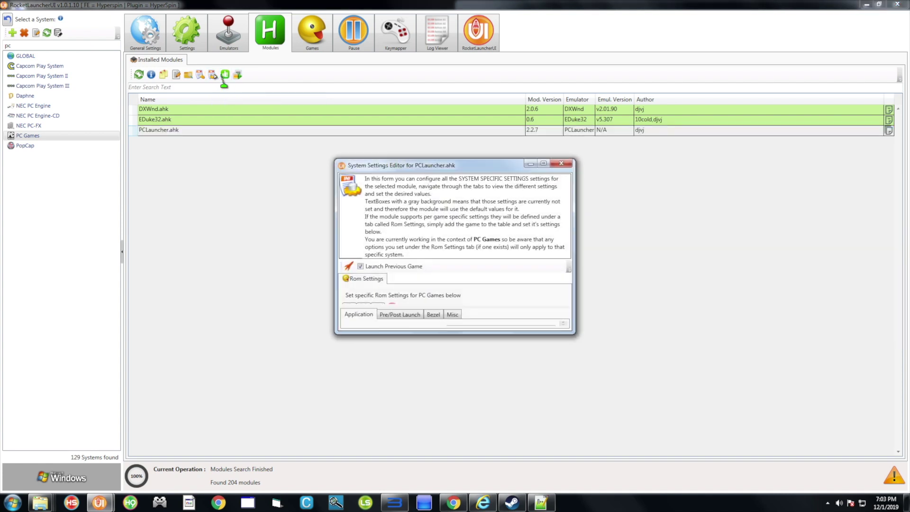
left_click(542, 164)
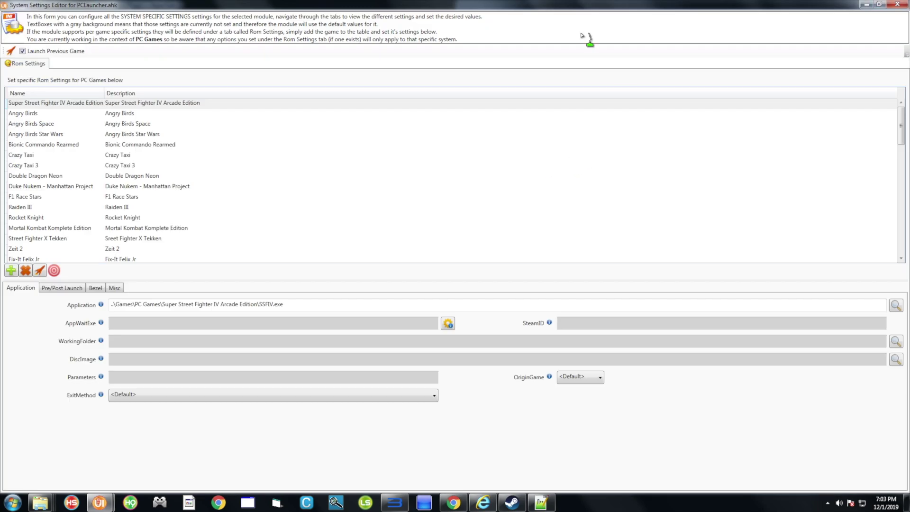
left_click(24, 93)
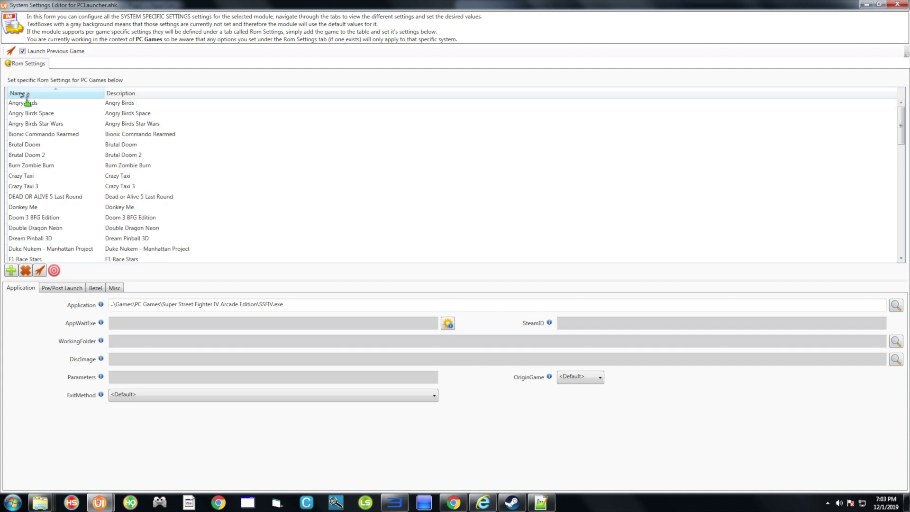
scroll(66, 185, "down", 8)
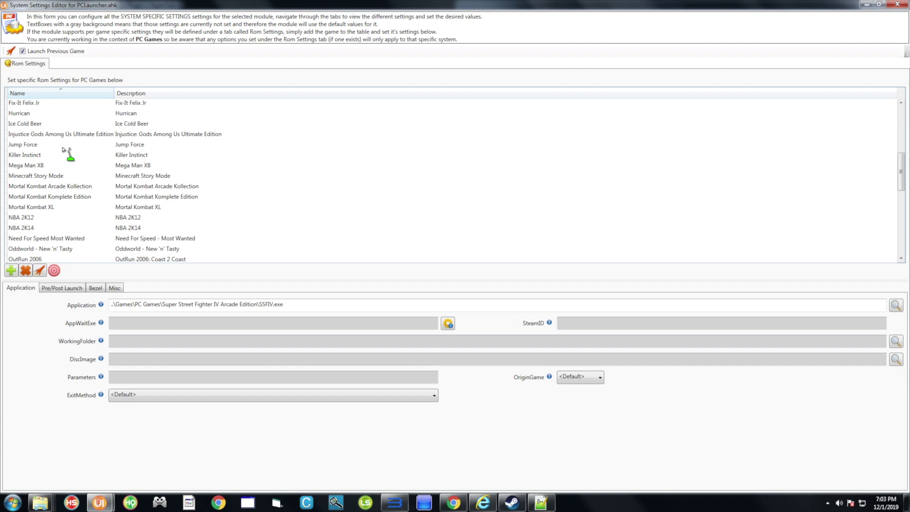
scroll(71, 151, "down", 1)
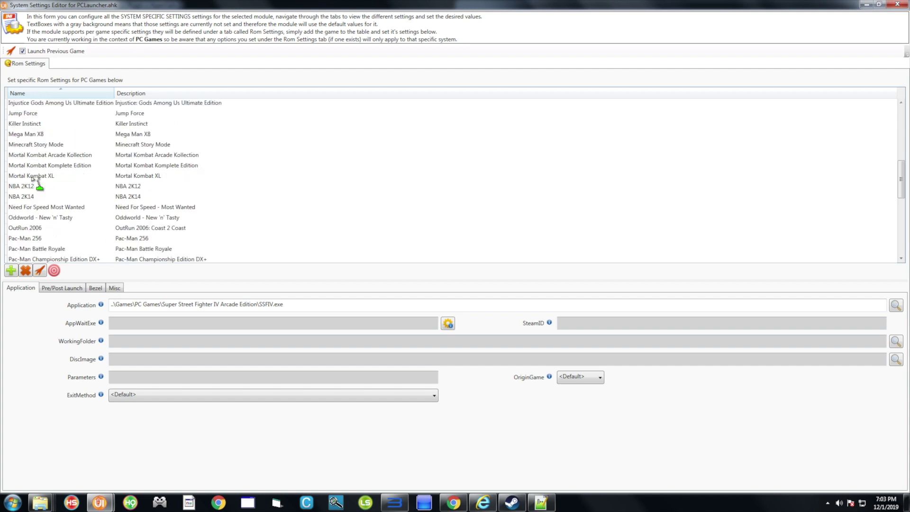
left_click(17, 272)
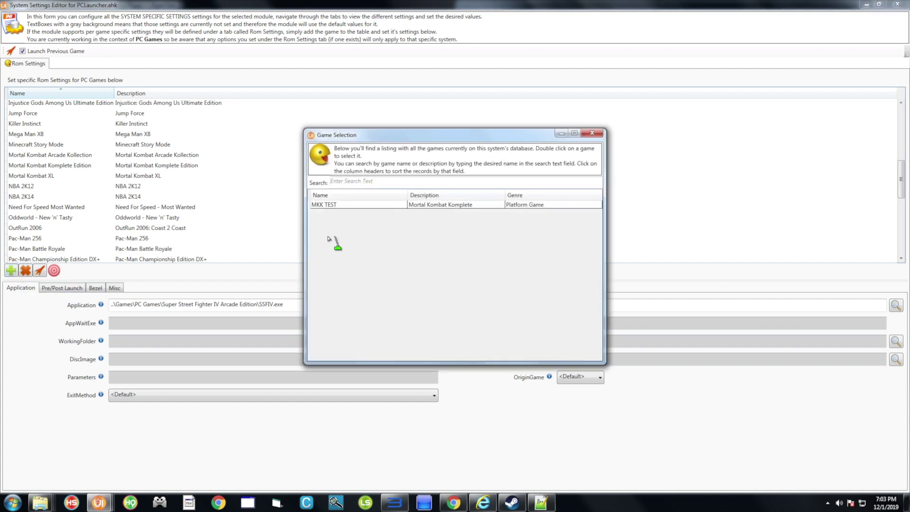
Add MKK TEST as a PCLauncher rom setting, select its SteamID field, then minimize the editor
double_click(330, 205)
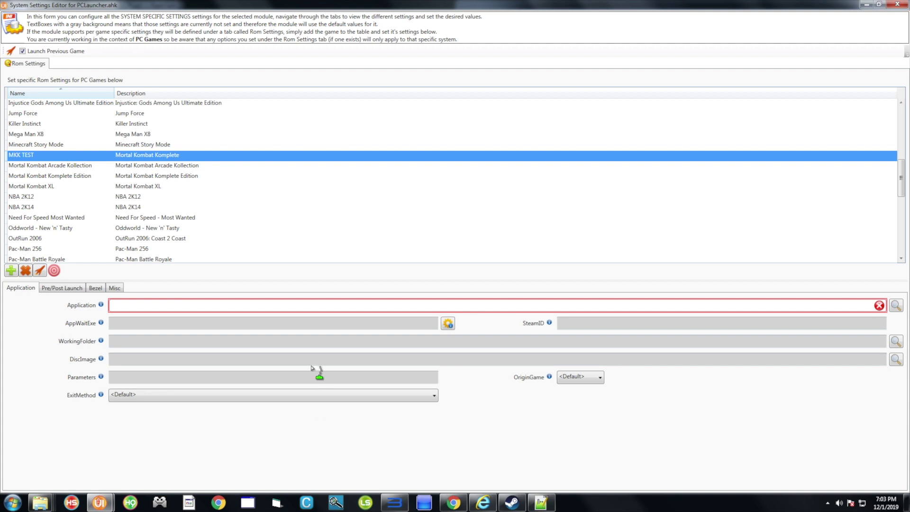
left_click(593, 327)
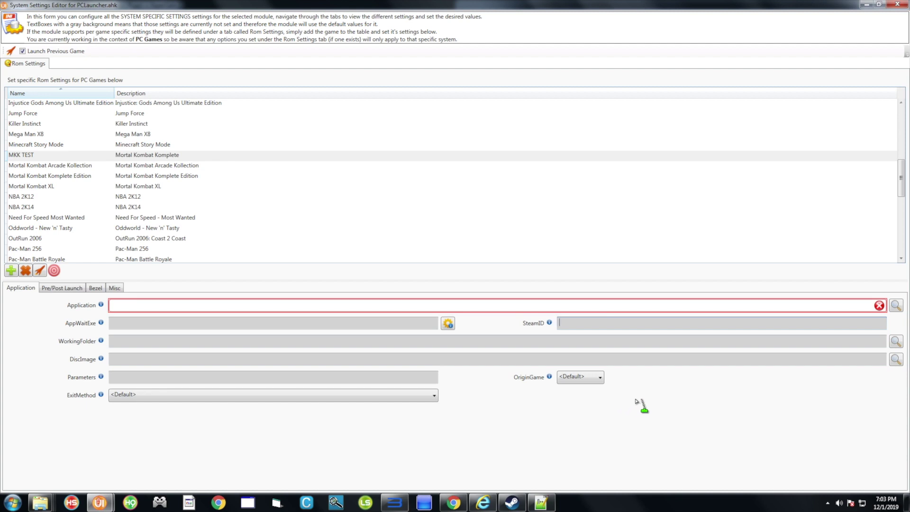
left_click(865, 5)
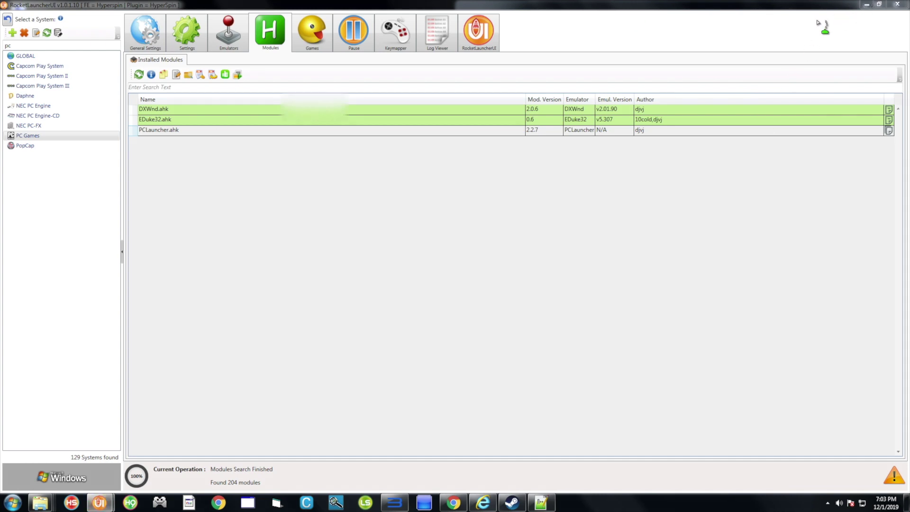
Close the settings editor and minimize RocketLauncherUI to reach the desktop
mouse_move(101, 501)
left_click(189, 441)
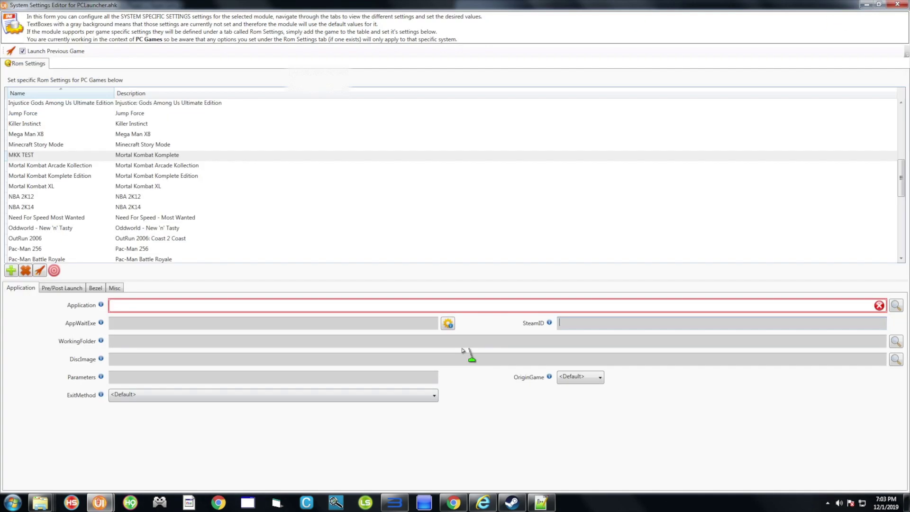
left_click(897, 4)
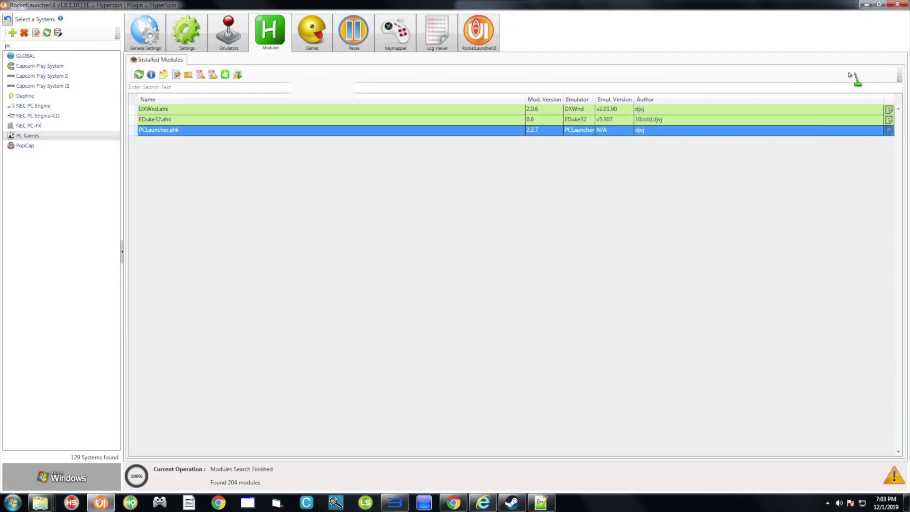
left_click(866, 4)
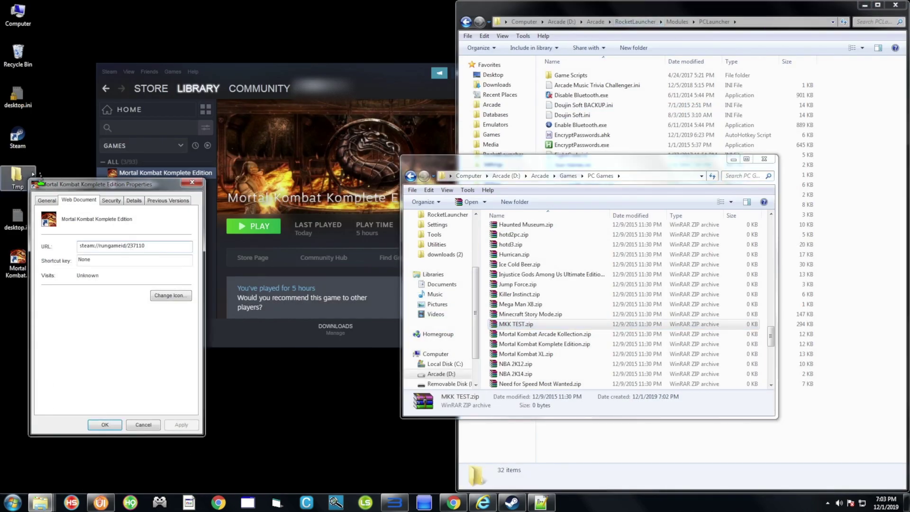
Copy Steam ID 237110 from the shortcut URL, then reopen PCLauncher's PC Games settings
right_click(180, 248)
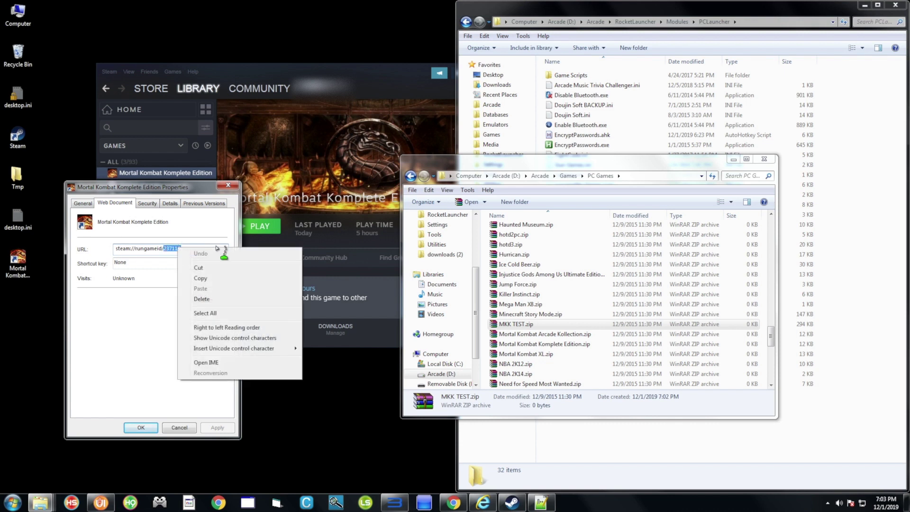
left_click(209, 276)
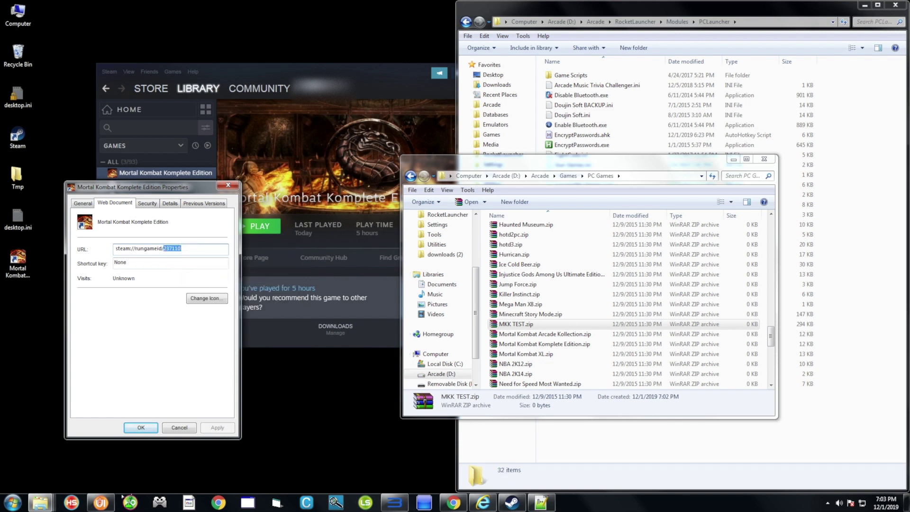
left_click(101, 503)
left_click(212, 75)
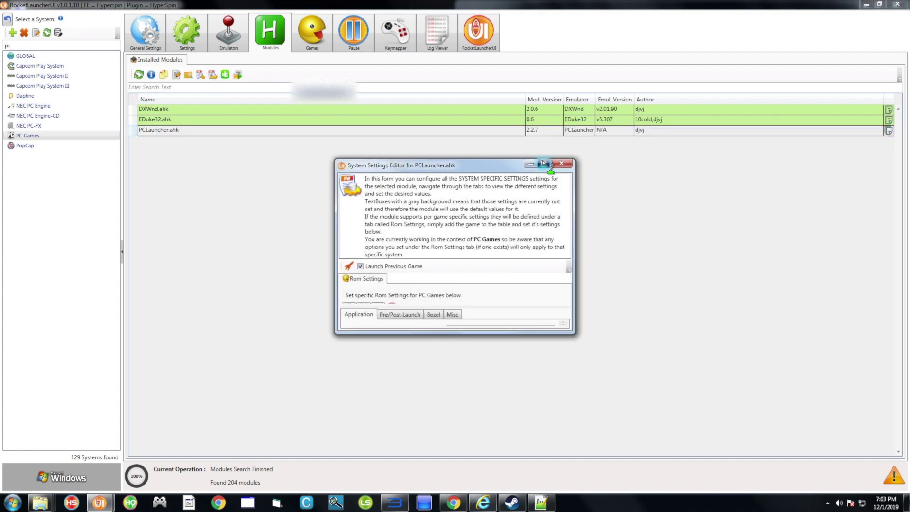
Maximize the editor, sort by Name, and re-add MKK TEST as a rom setting
left_click(544, 163)
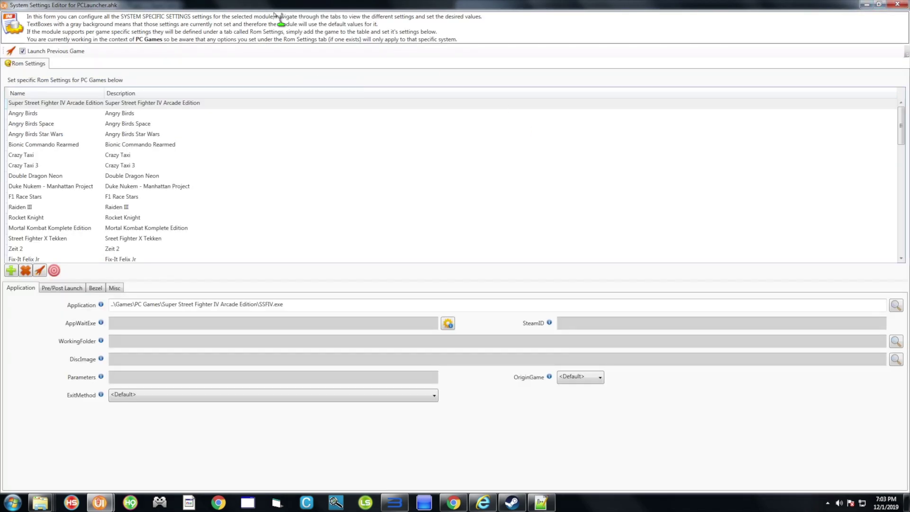
left_click(24, 95)
scroll(89, 189, "down", 5)
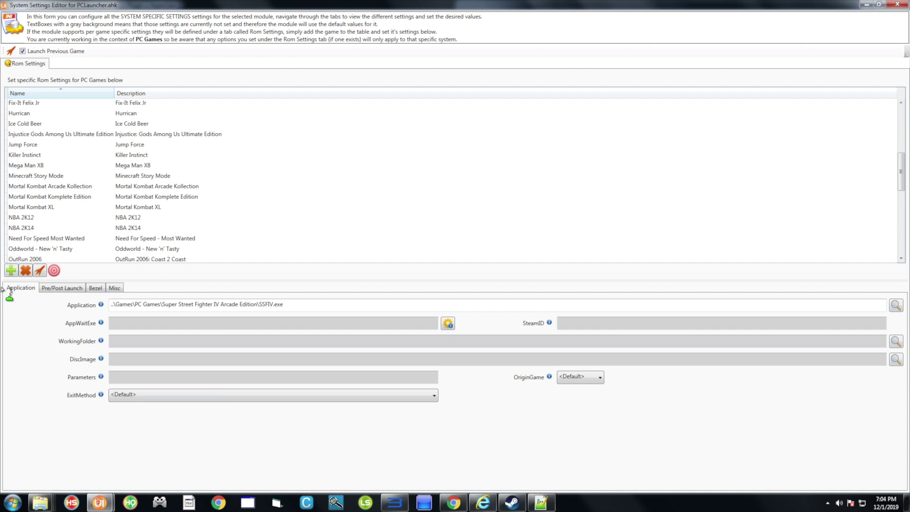
left_click(12, 273)
double_click(339, 209)
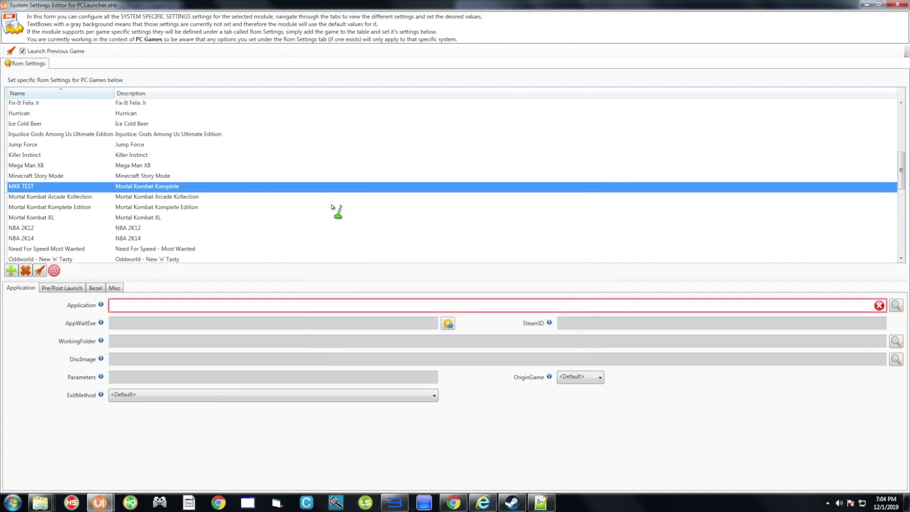
Paste 237110 into MKK TEST's SteamID field and close the settings editor
left_click(573, 327)
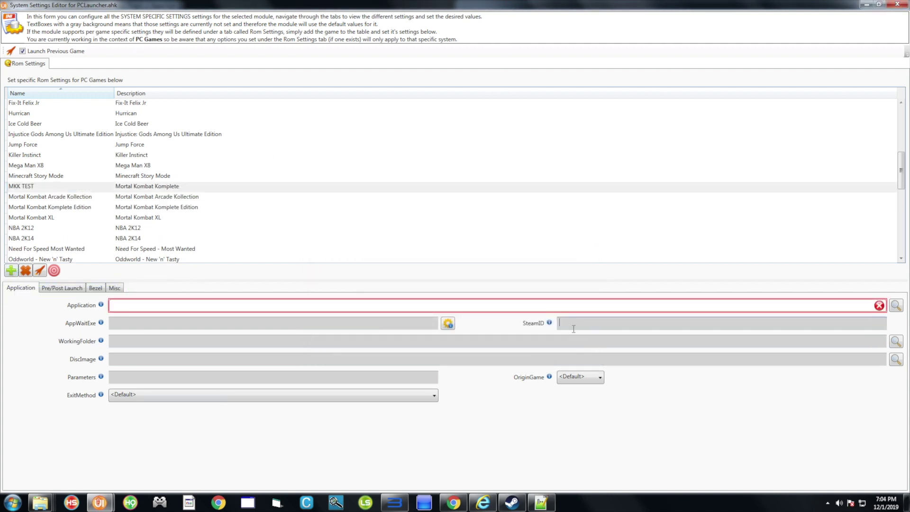
right_click(569, 322)
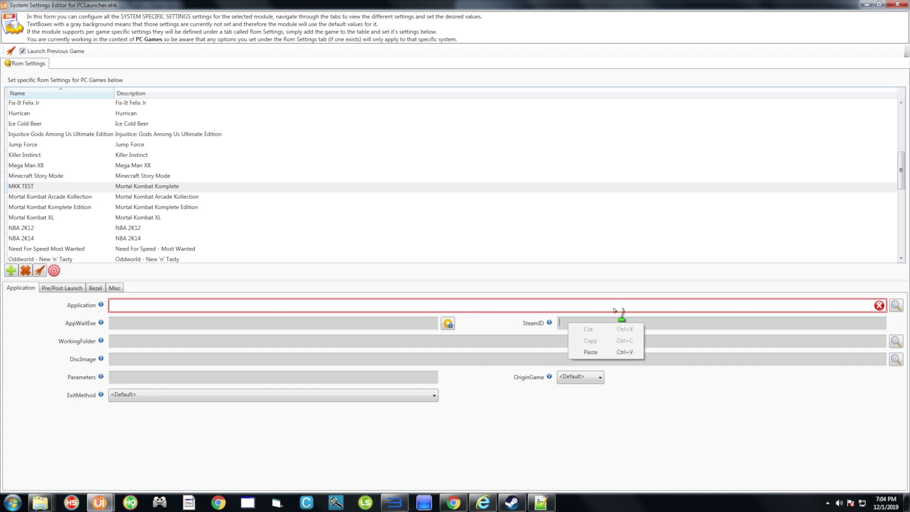
left_click(603, 359)
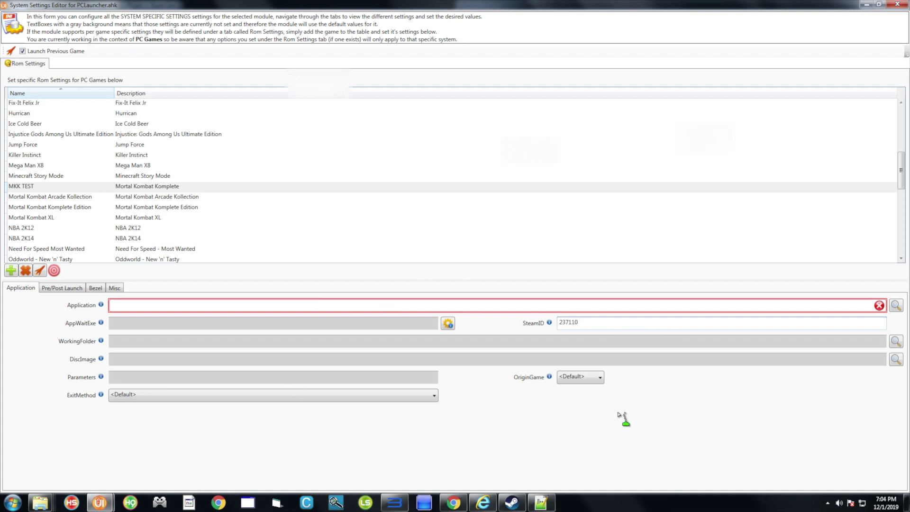
left_click(897, 4)
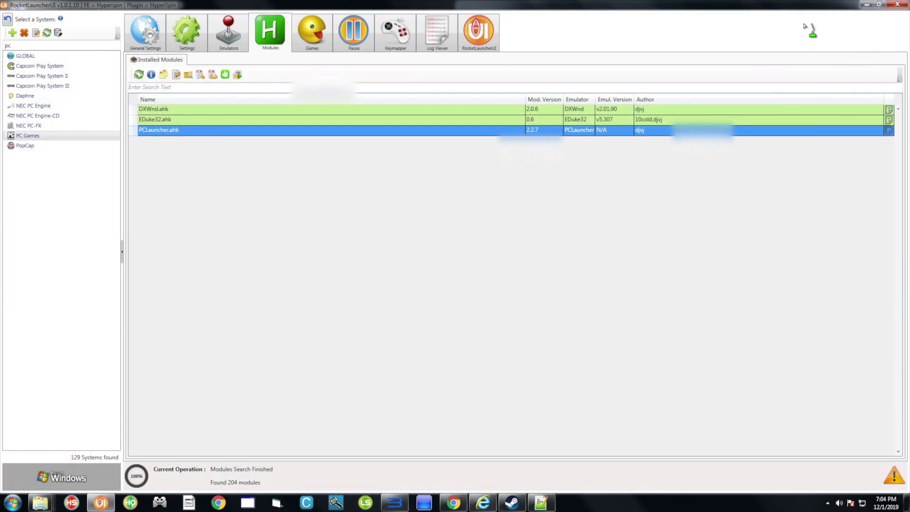
Browse Mortal Kombat Komplete Edition's local files from its Steam library Manage menu
left_click(866, 5)
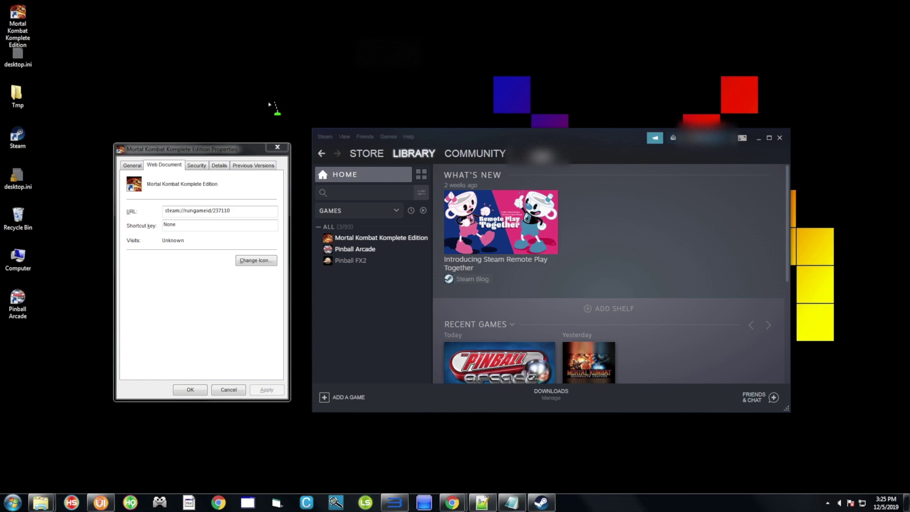
left_click_drag(248, 150, 250, 151)
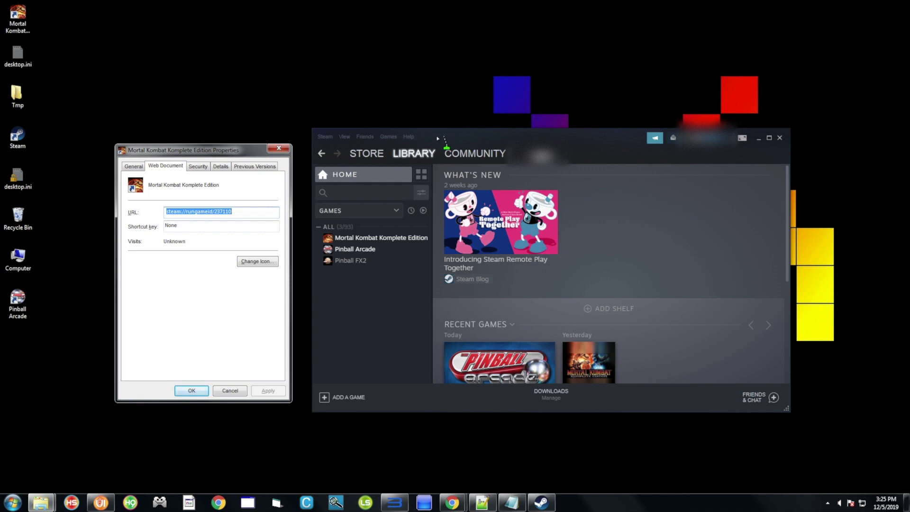
right_click(367, 243)
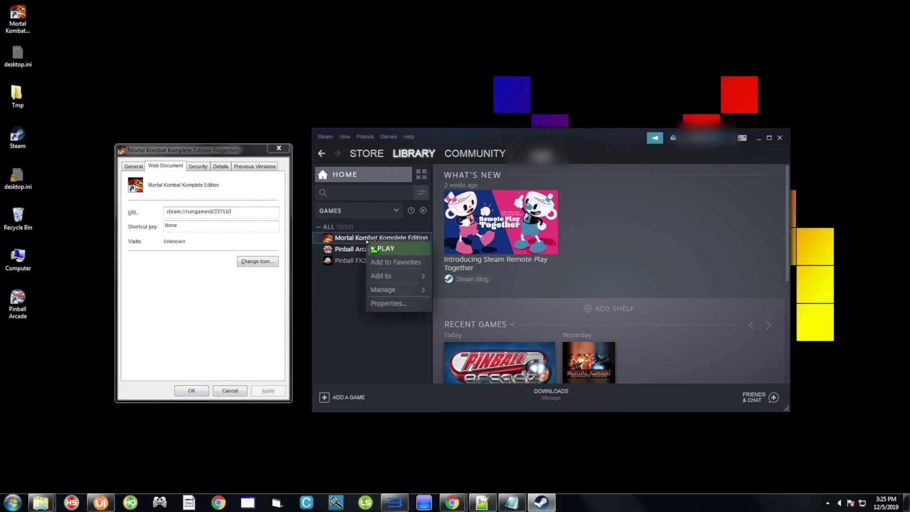
mouse_move(398, 291)
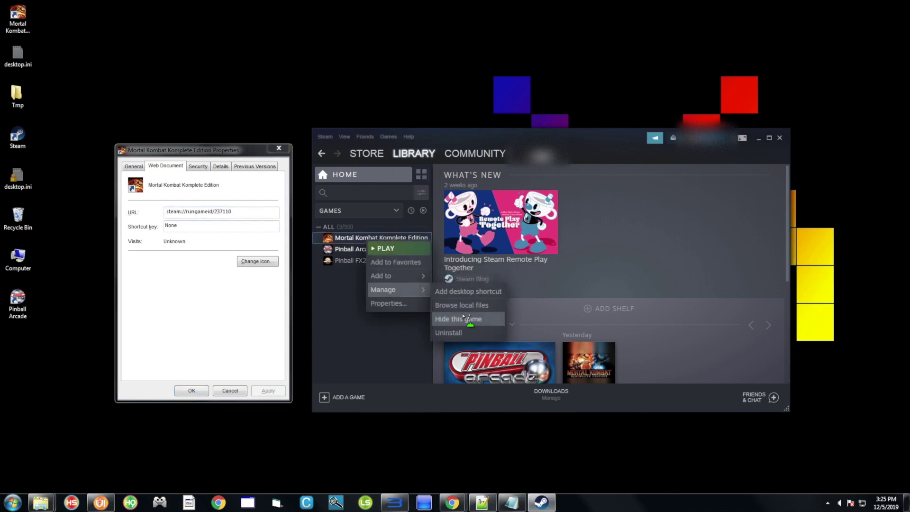
left_click(465, 311)
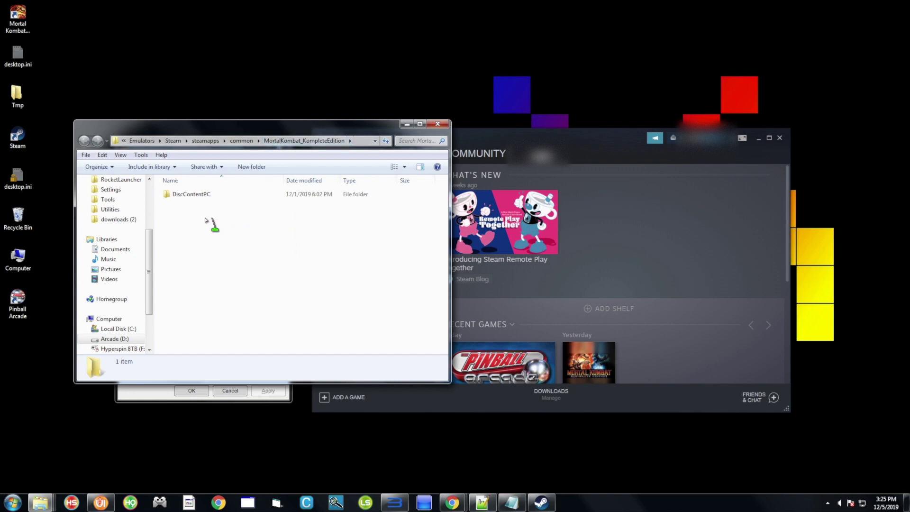
Find MKKE.exe in DiscContentPC, rearrange the Explorer and Properties windows, and return to Notepad++
double_click(187, 196)
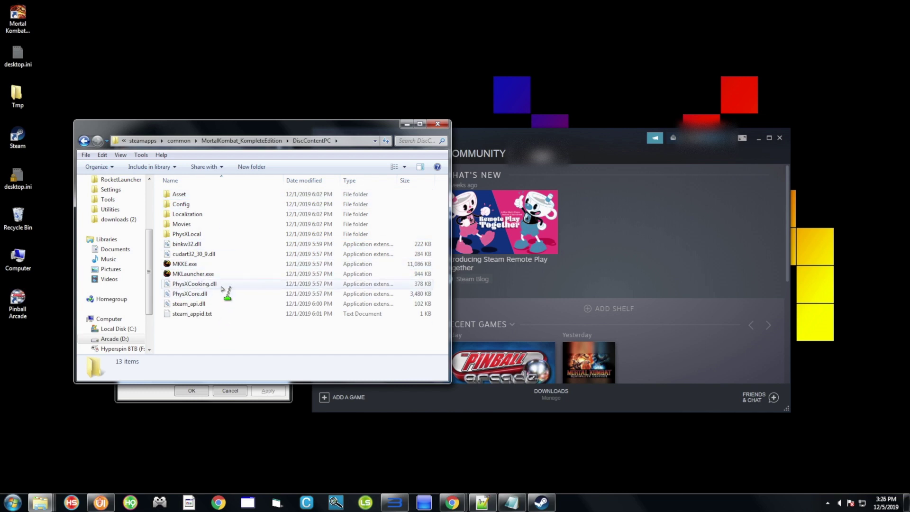
left_click(200, 266)
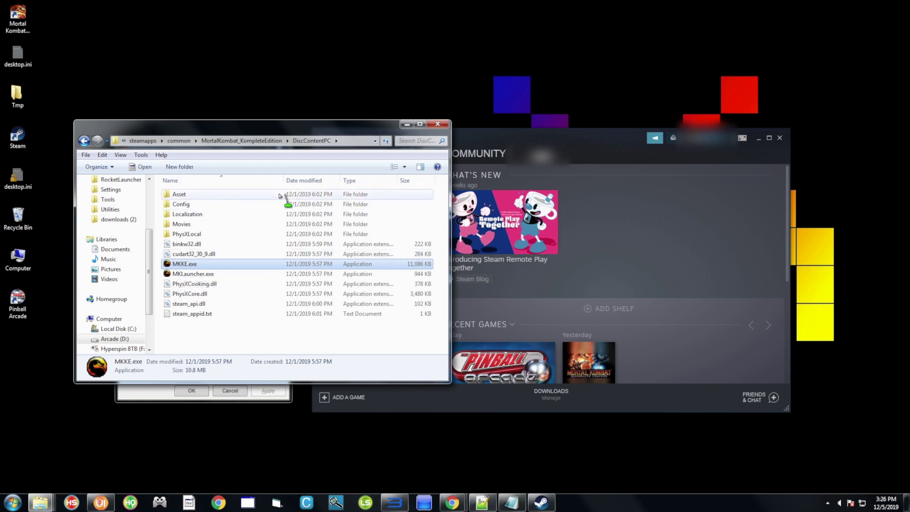
left_click_drag(281, 134, 353, 130)
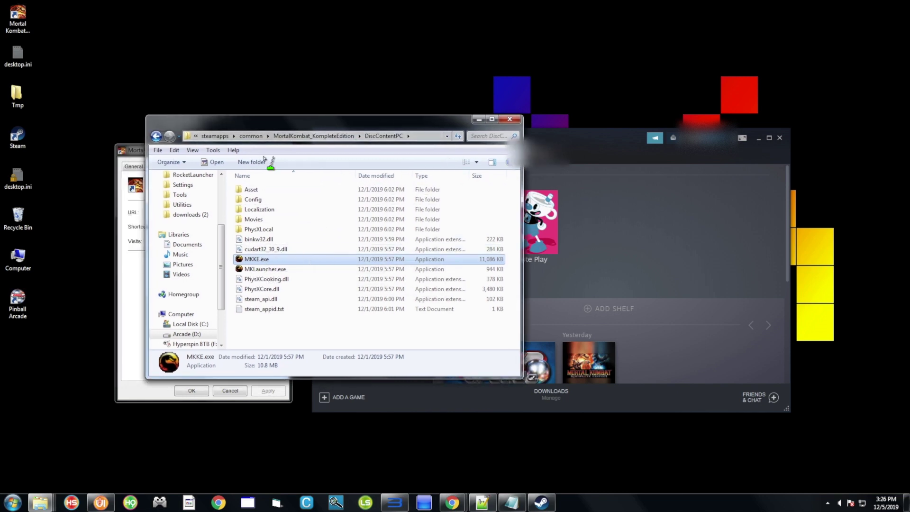
left_click_drag(263, 127, 399, 111)
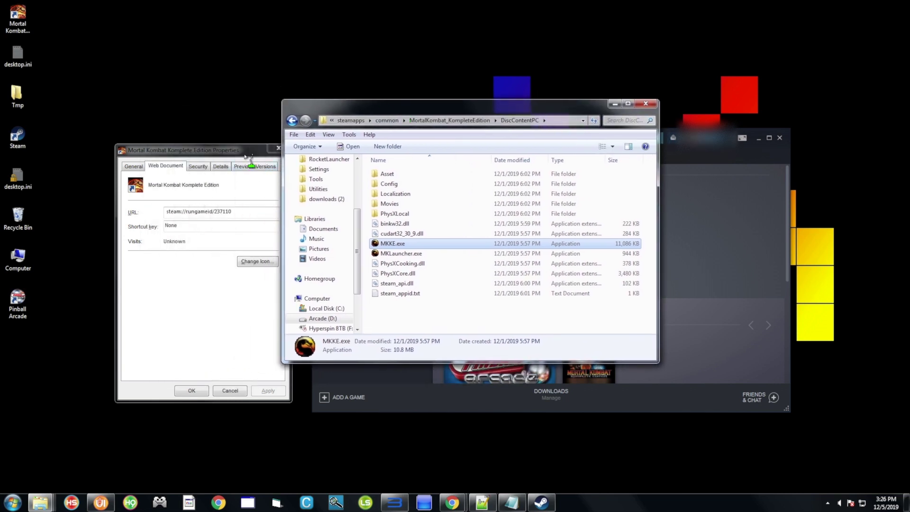
left_click_drag(244, 151, 217, 155)
left_click(198, 216)
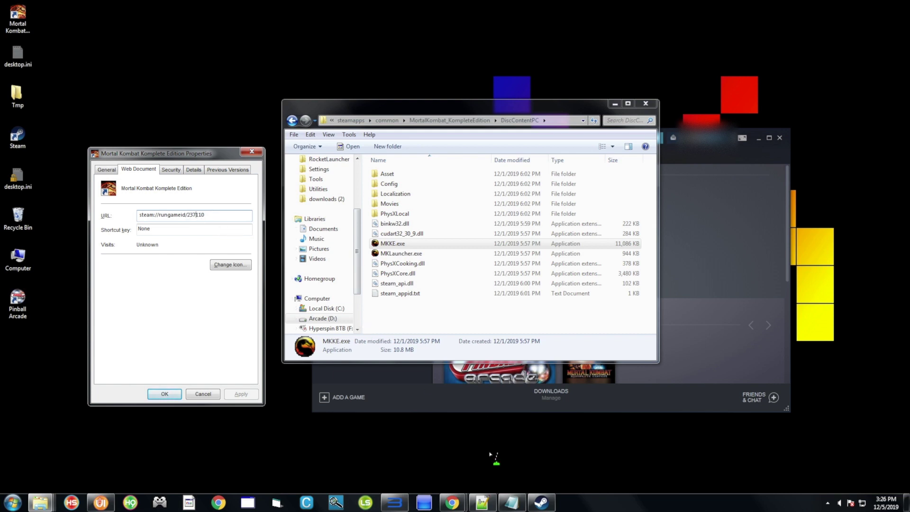
left_click(483, 502)
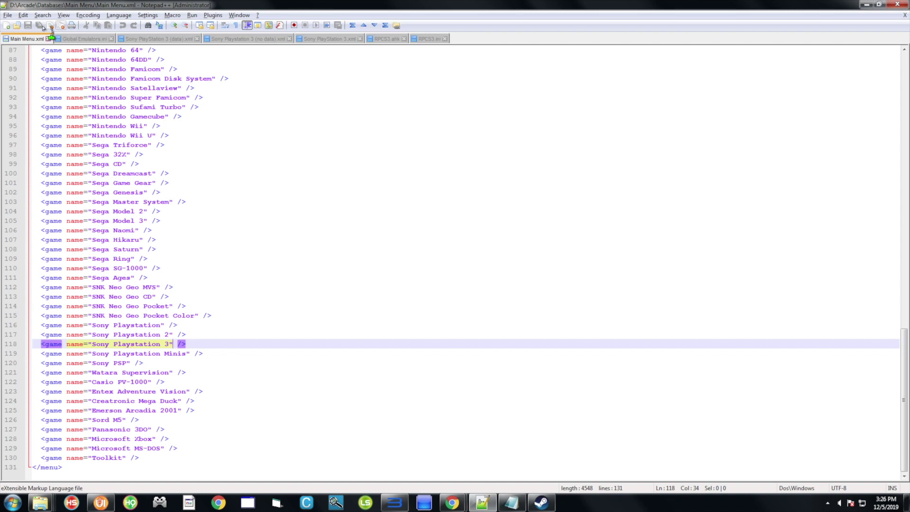
Browse the Open dialog to the RocketLauncher\Modules\PCLauncher folder
left_click(8, 14)
left_click(19, 41)
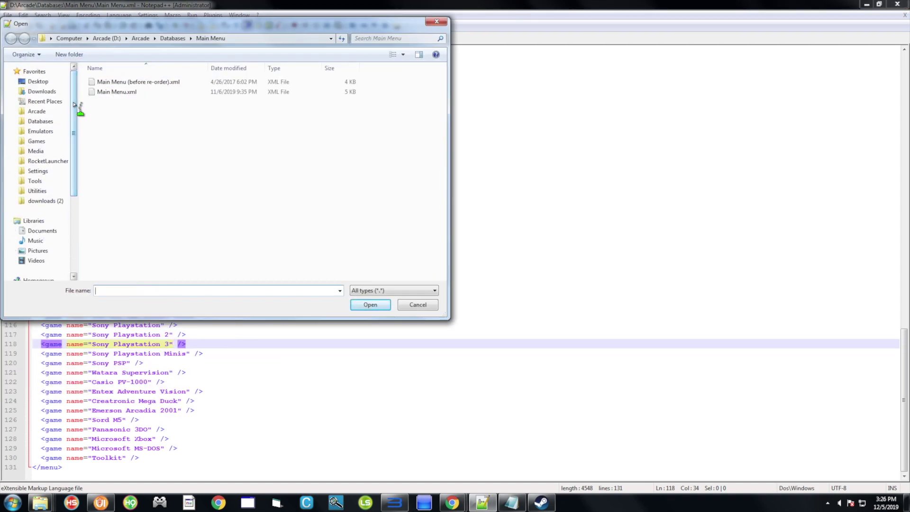
left_click(44, 161)
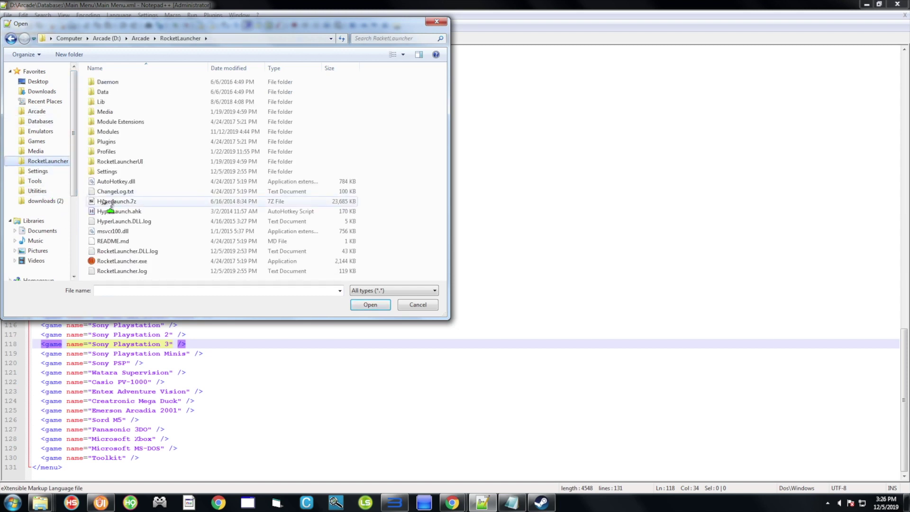
double_click(113, 132)
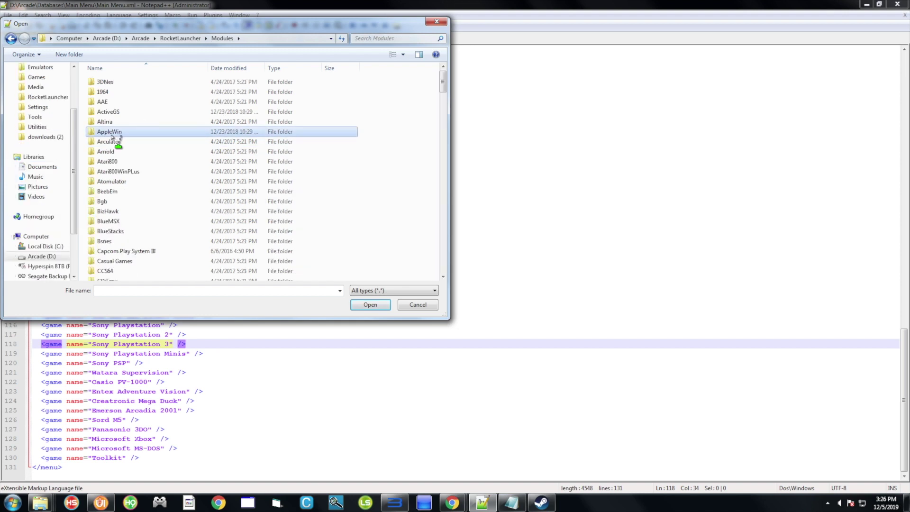
key("p")
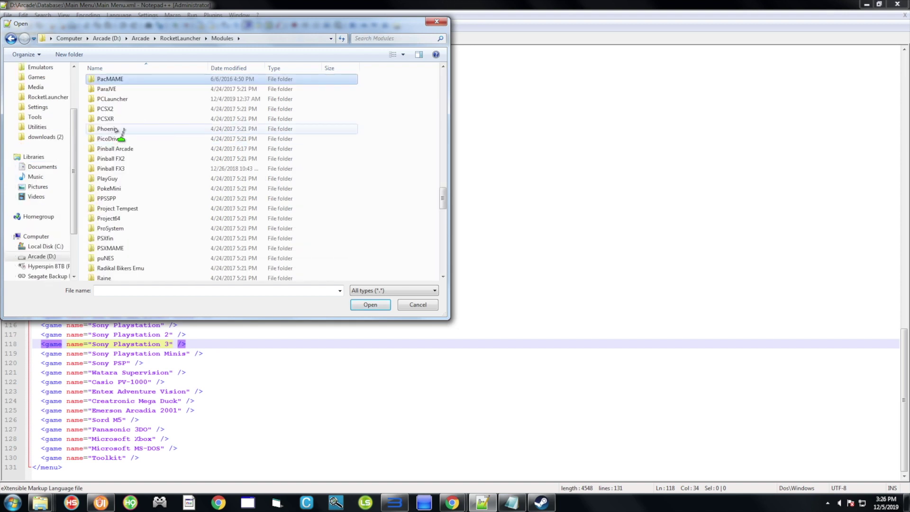
double_click(119, 99)
Open SteamIDs.ini and scroll to the end of the file
scroll(155, 164, "down", 3)
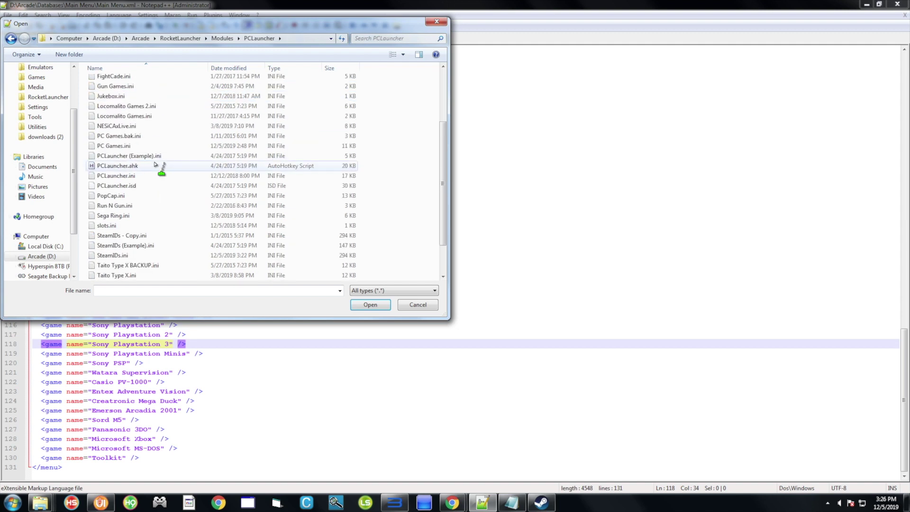
scroll(154, 164, "down", 2)
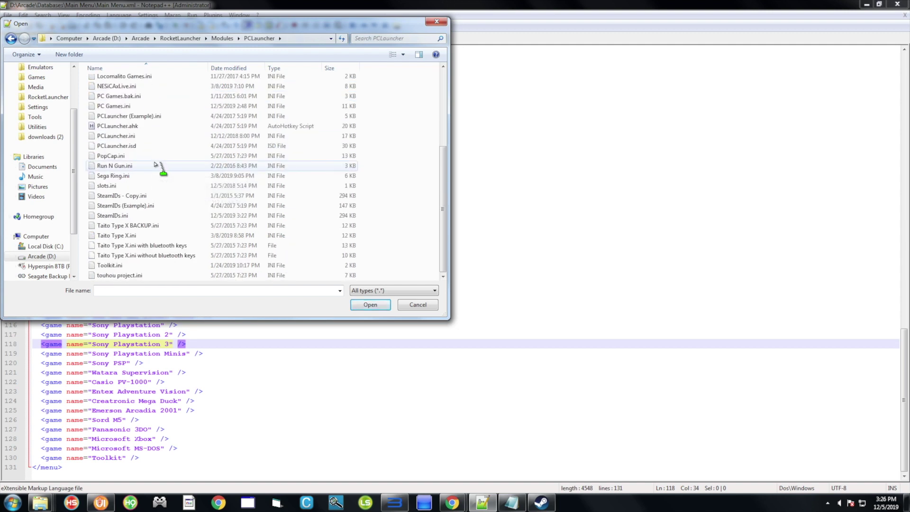
left_click(113, 216)
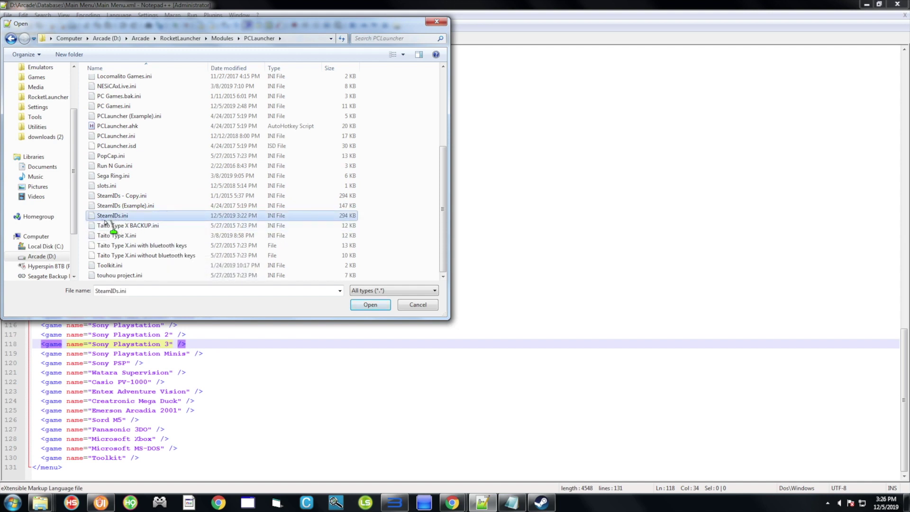
left_click(138, 205)
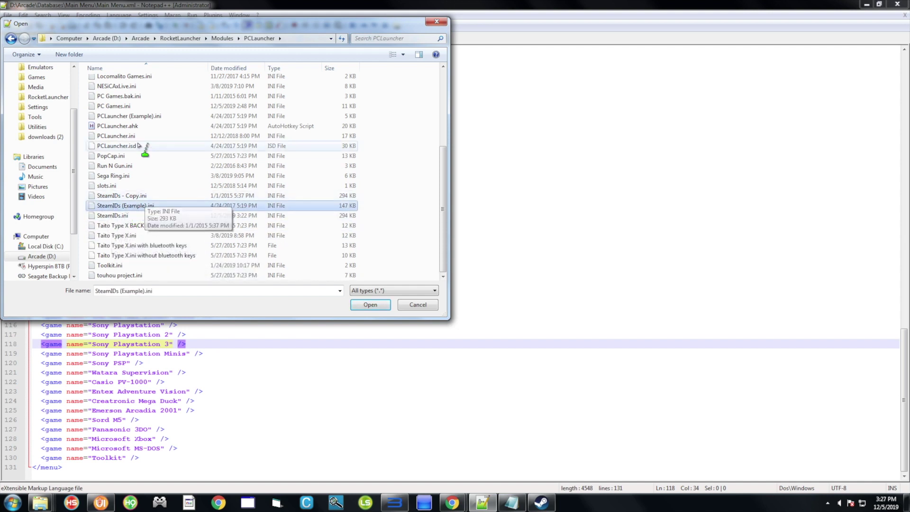
left_click(118, 215)
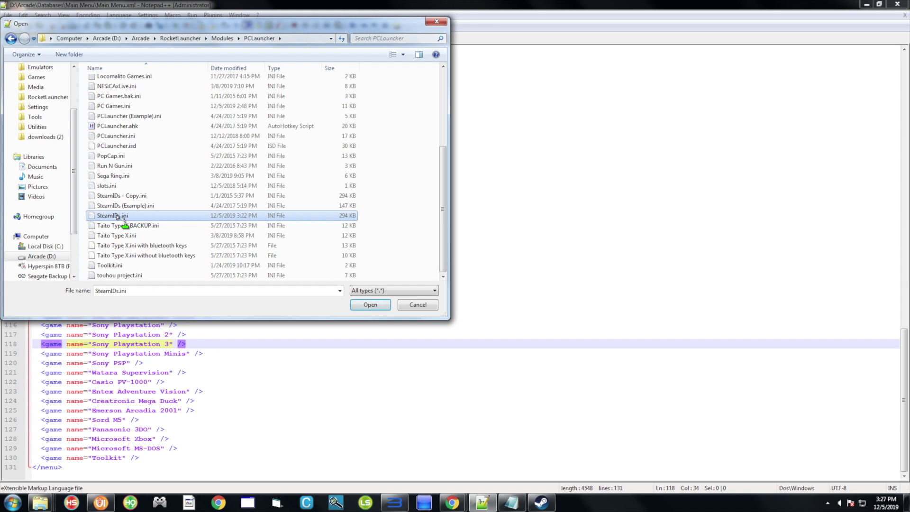
double_click(117, 216)
left_click_drag(906, 58, 904, 468)
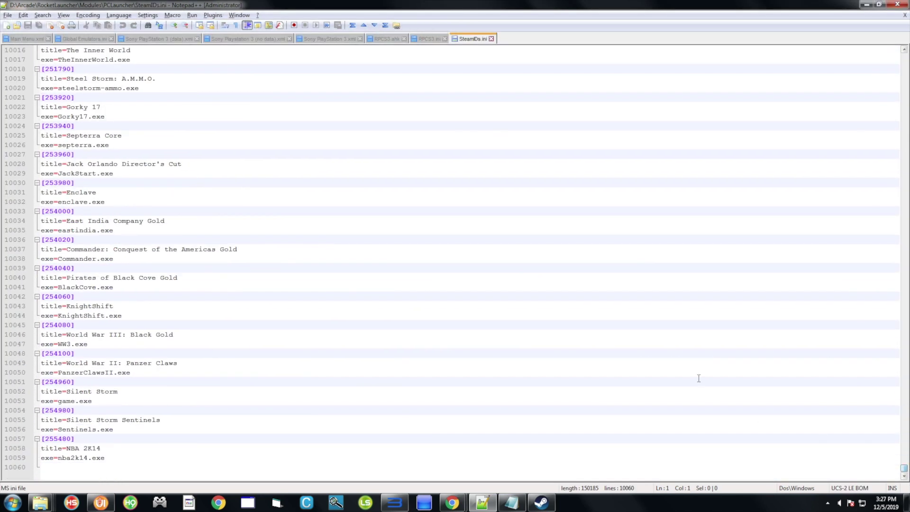